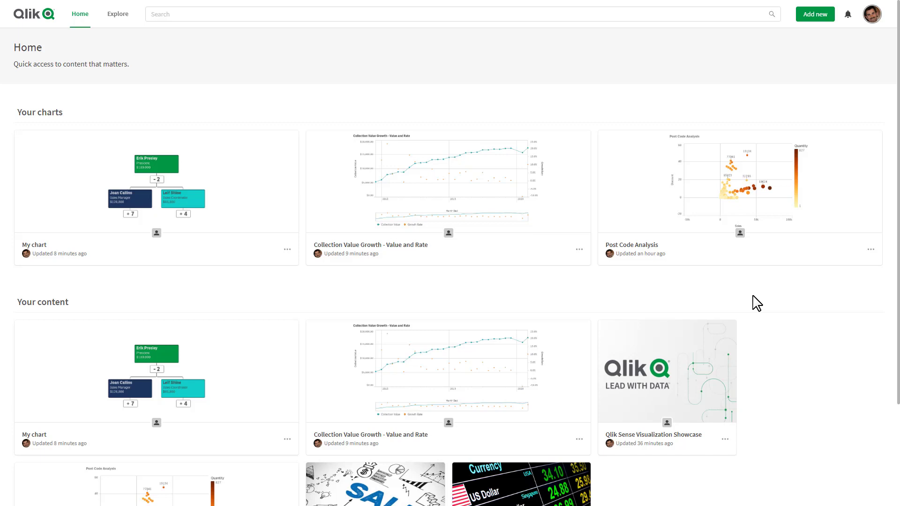
Step: From personal Settings, start authenticating Qlik Sense Desktop and allow QlikSenseBrowser to open
left_click(869, 18)
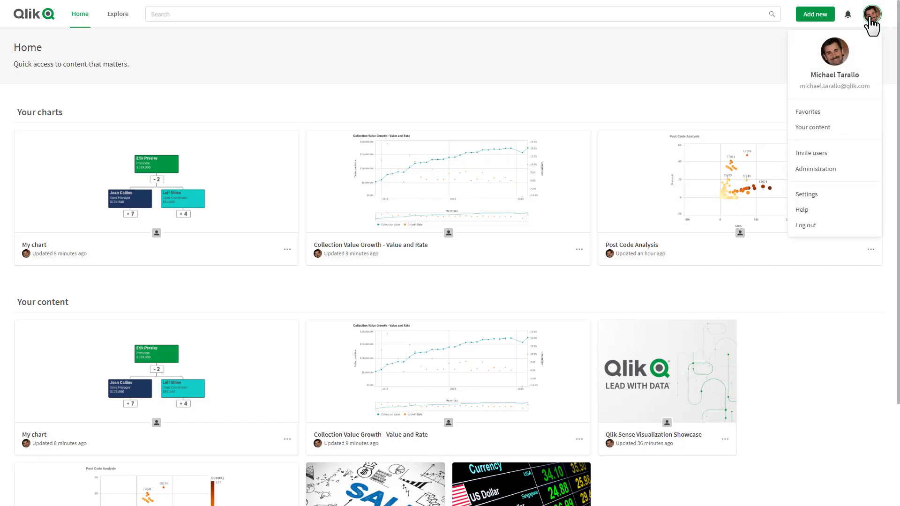
left_click(823, 193)
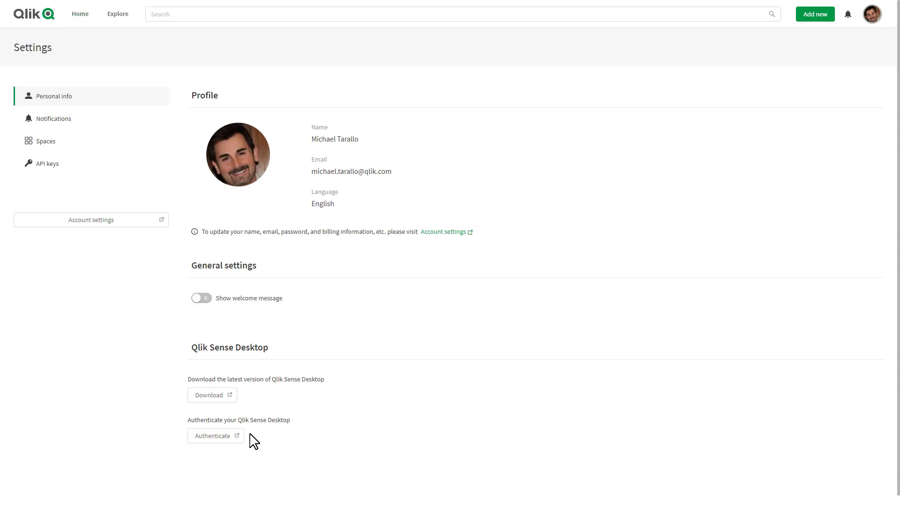
left_click(235, 437)
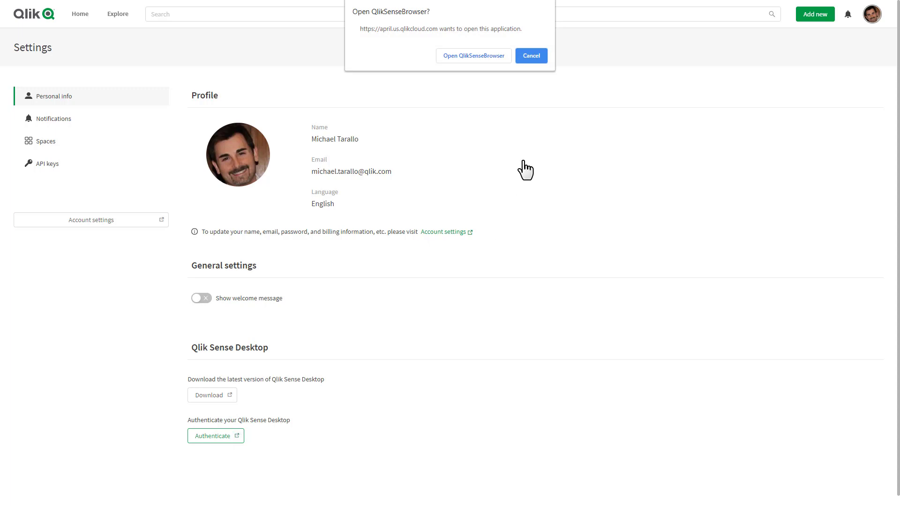
left_click(461, 56)
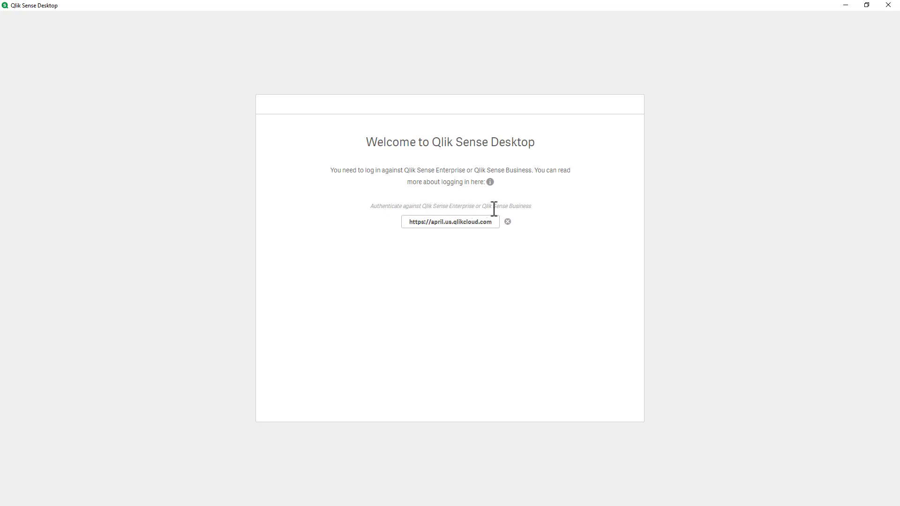
Step: Follow the april.us.qlikcloud.com link and enter the account e-mail and password on the login form
left_click(467, 220)
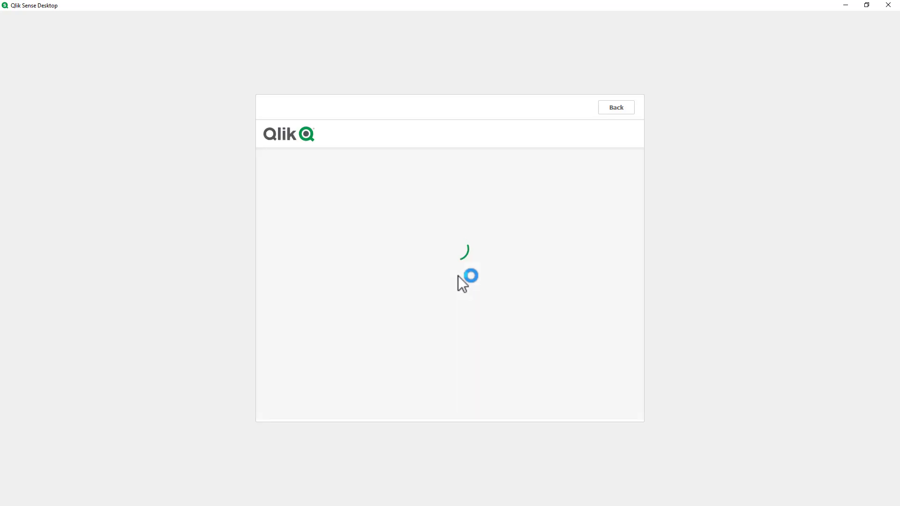
left_click(452, 261)
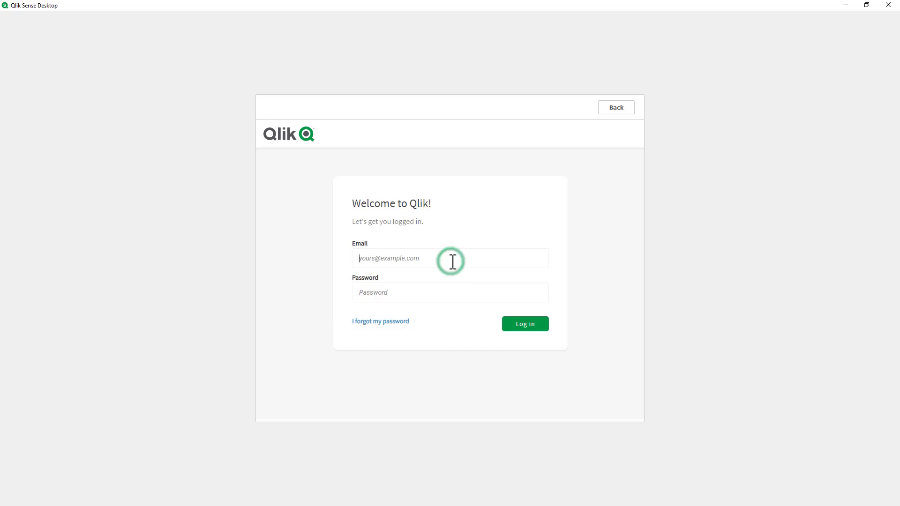
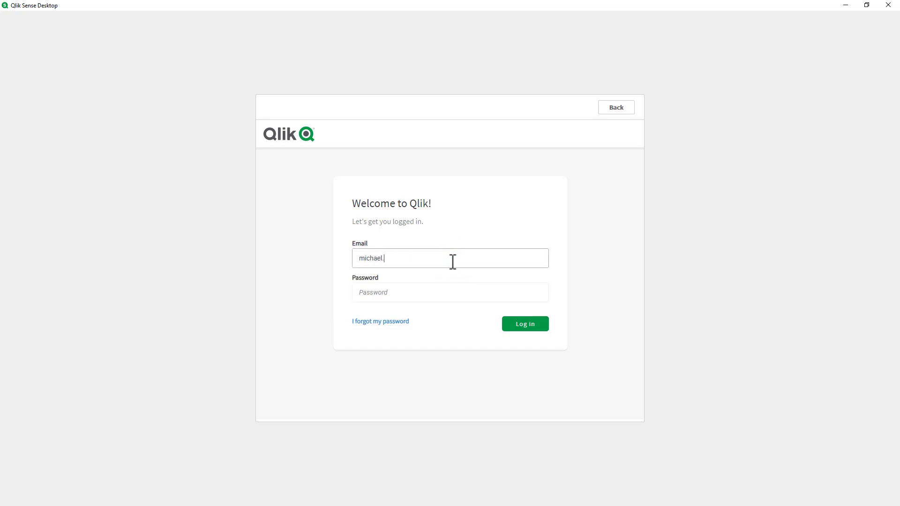
key("Tab")
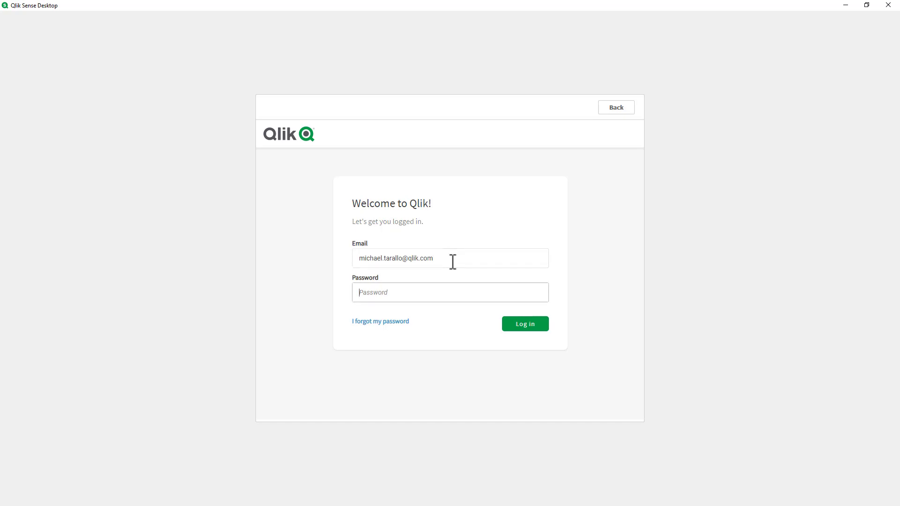
type("••••••••••")
Step: Log in to the Desktop hub and check its ... menu and navigation panel
left_click(518, 326)
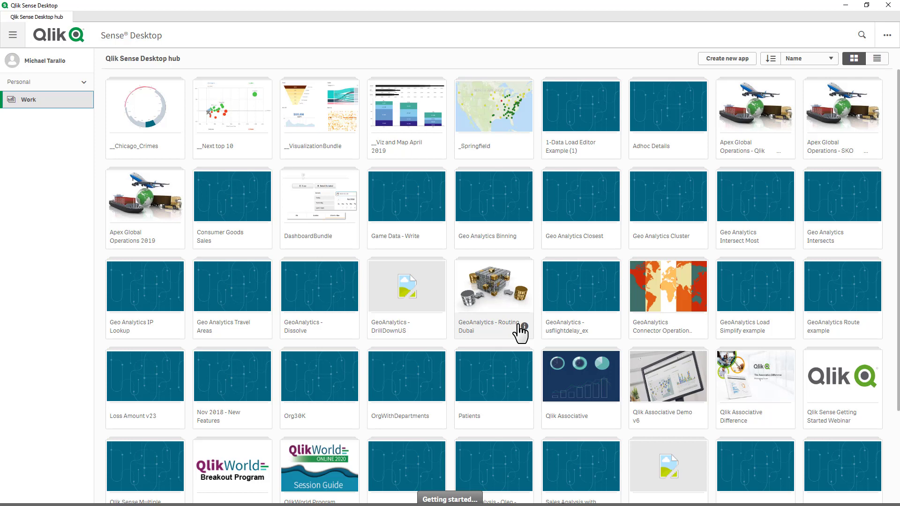
left_click(887, 41)
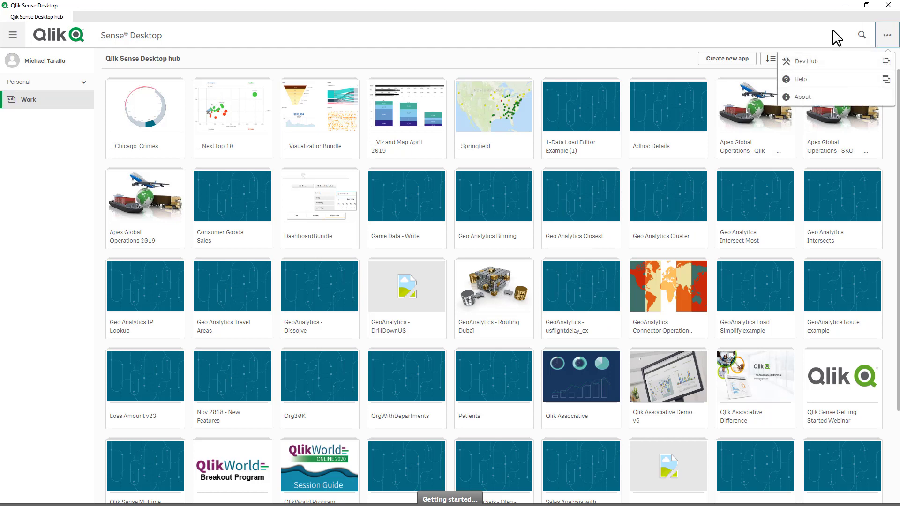
left_click(13, 38)
left_click(13, 38)
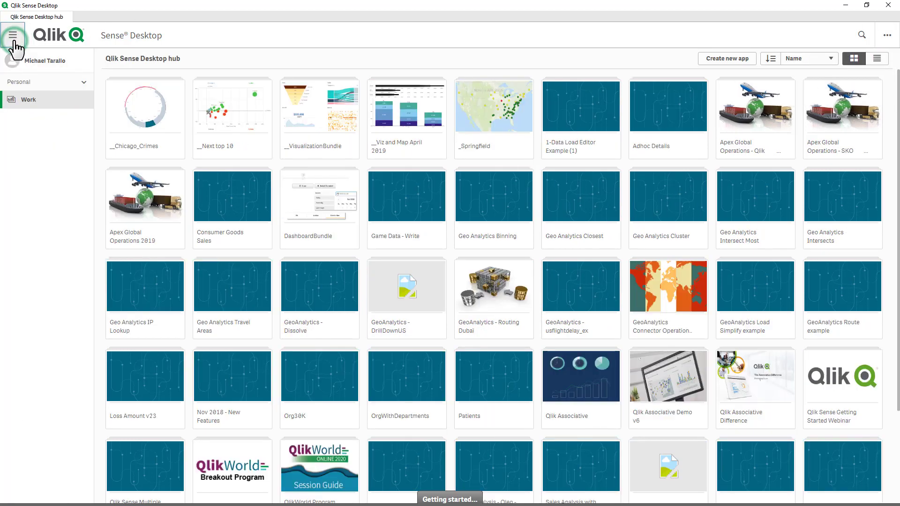
Step: Log out of the hub and delete the saved Qlik Sense Business authentication link
left_click(58, 66)
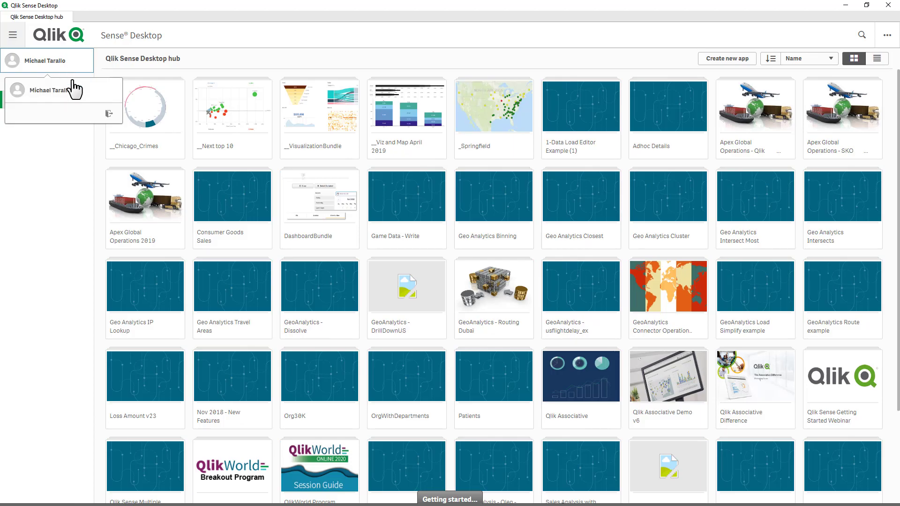
left_click(109, 114)
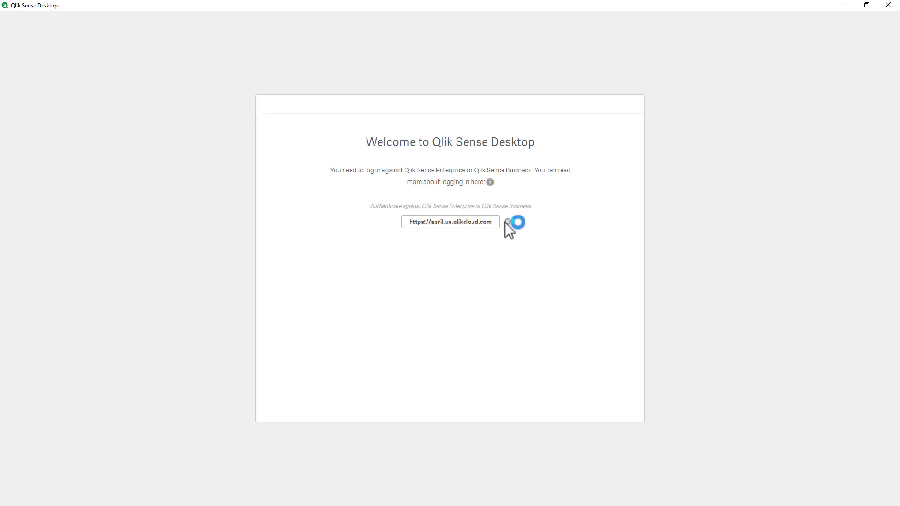
left_click(508, 222)
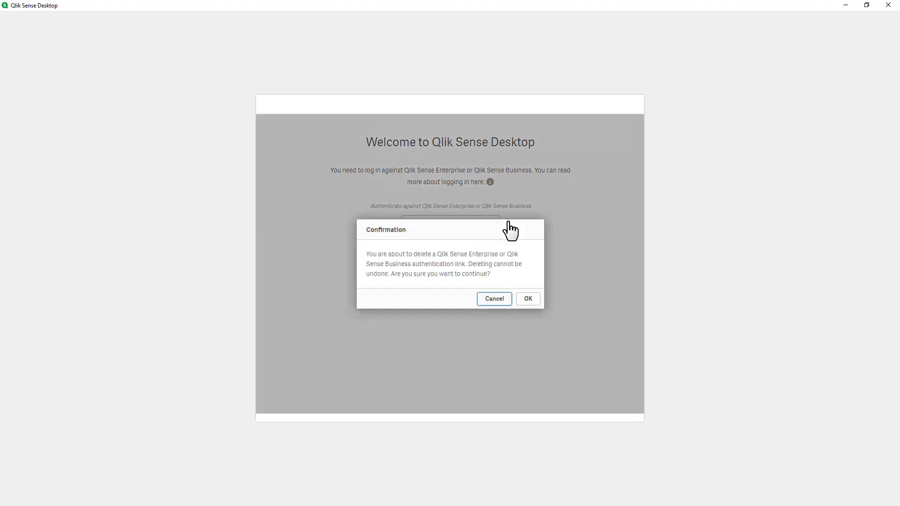
left_click(529, 300)
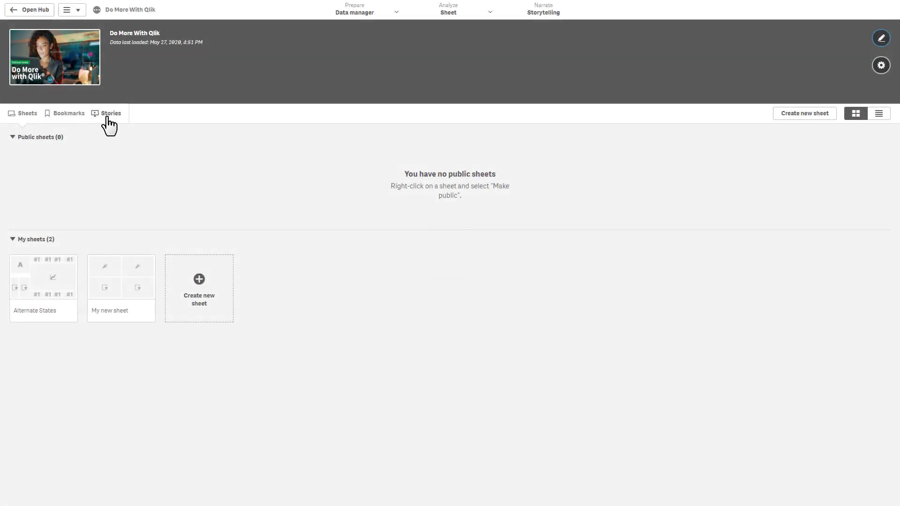
Step: Open My new story from the app's Stories list and show slide 2
left_click(109, 114)
left_click(49, 294)
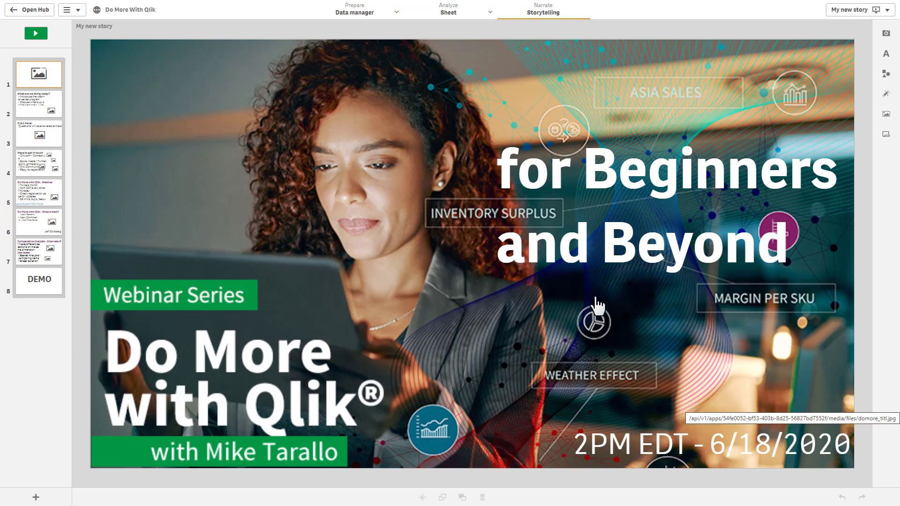
left_click(53, 109)
Step: Review slides 3–6 (Q & A Panel, Ways to get in touch, webinar, What's Next), then return to the title slide
left_click(51, 138)
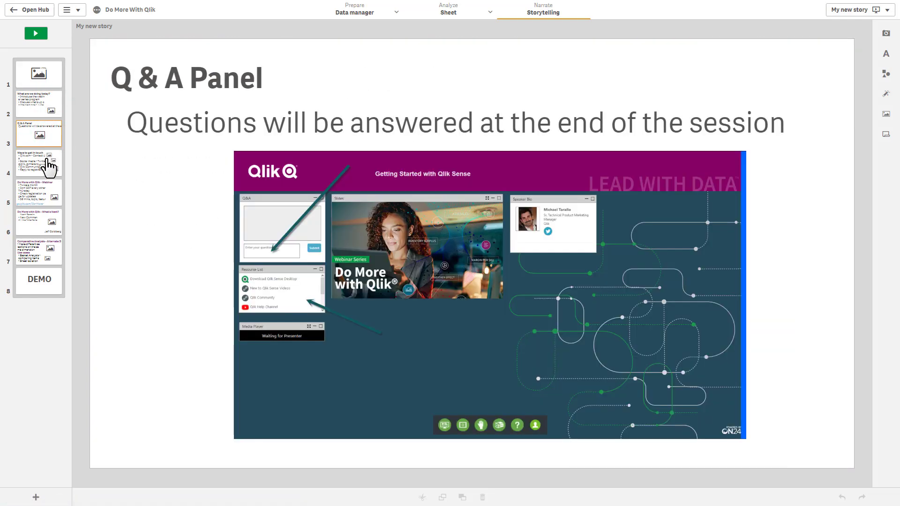
left_click(50, 165)
left_click(44, 193)
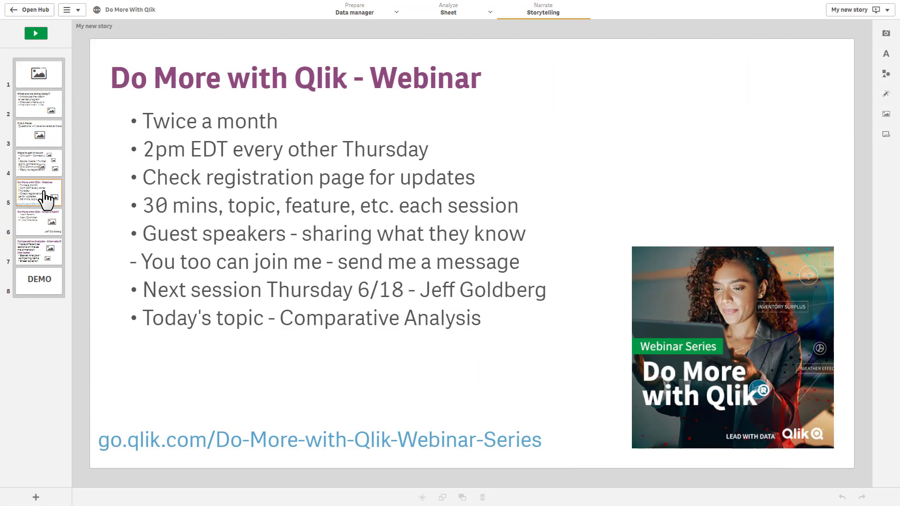
left_click(52, 220)
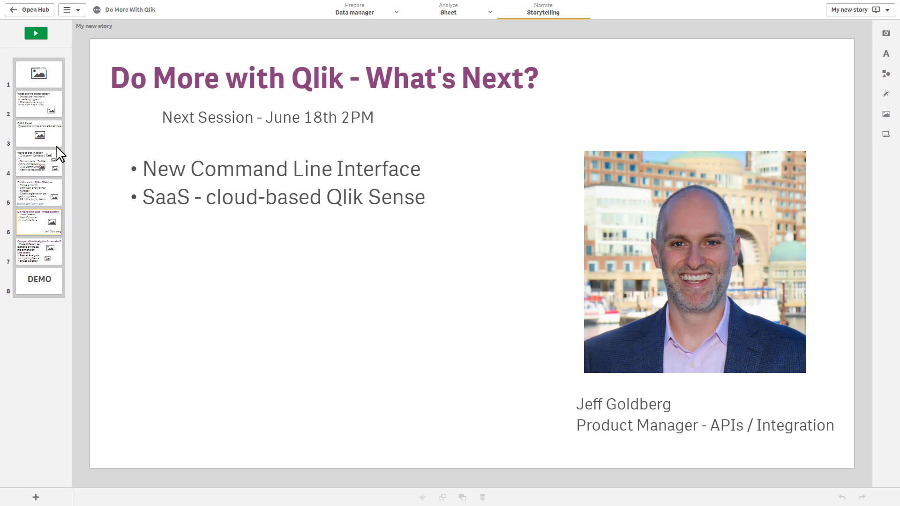
left_click(54, 80)
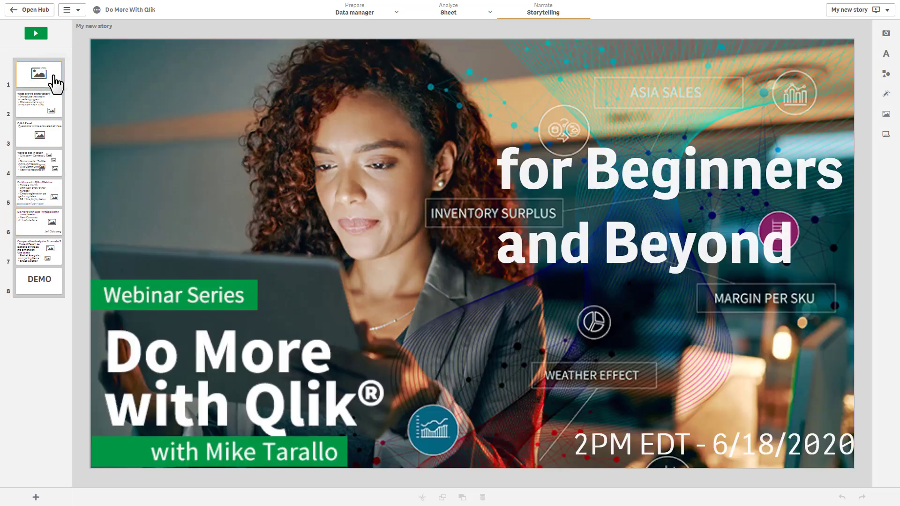
left_click(75, 11)
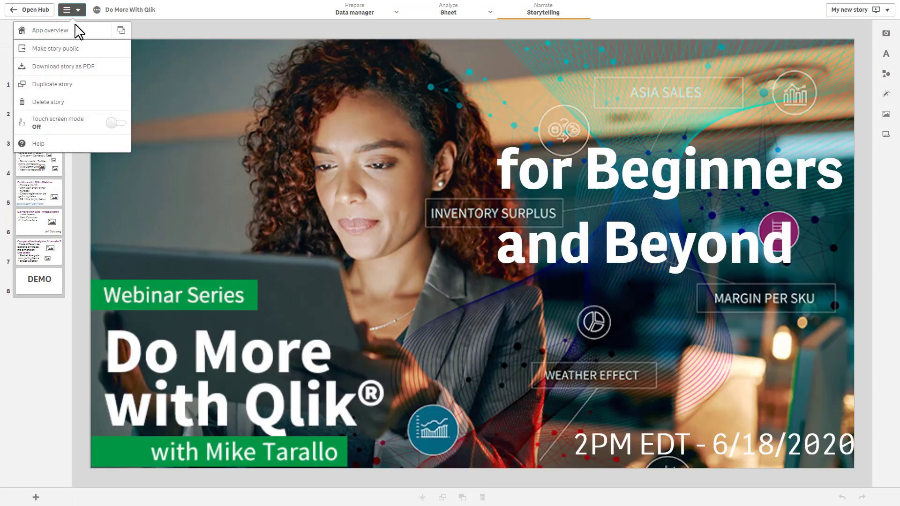
Step: Download My new story as a PDF and page through its eight slides in Acrobat Reader
left_click(76, 70)
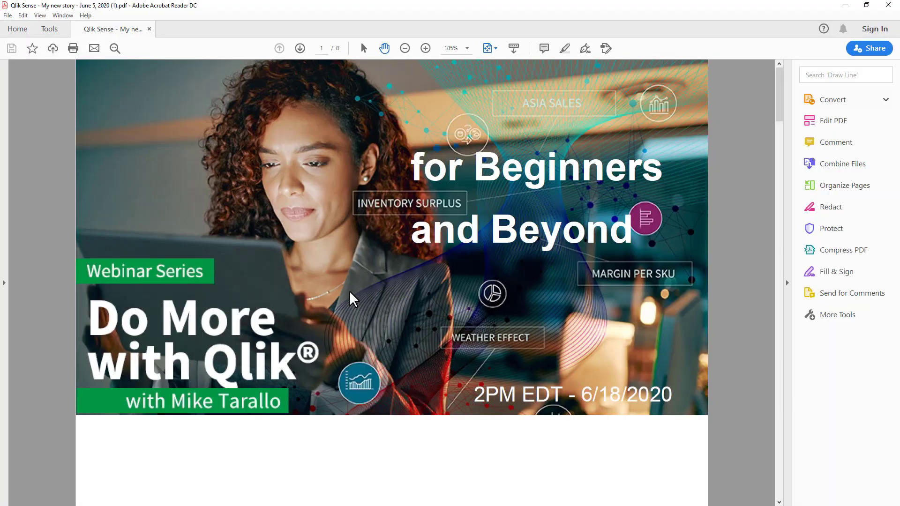
left_click(781, 115)
left_click_drag(780, 116, 771, 165)
scroll(586, 220, "down", 10)
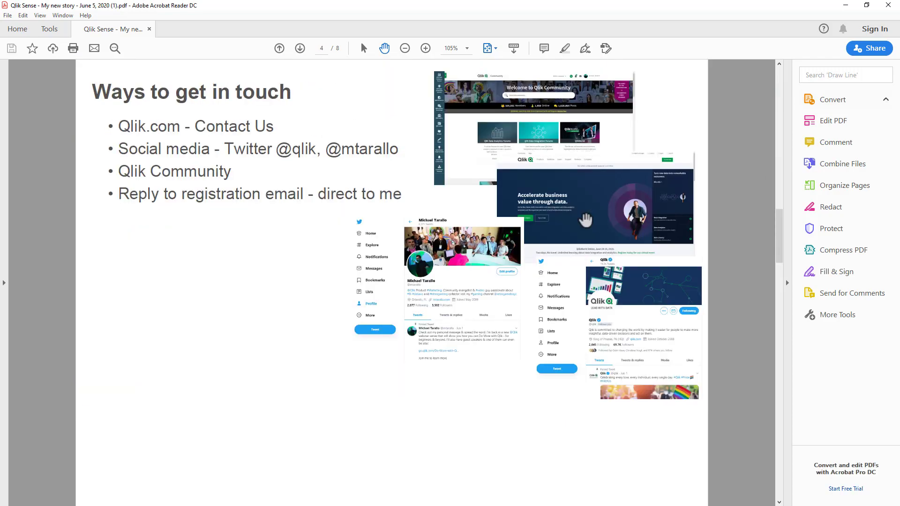
scroll(586, 219, "up", 10)
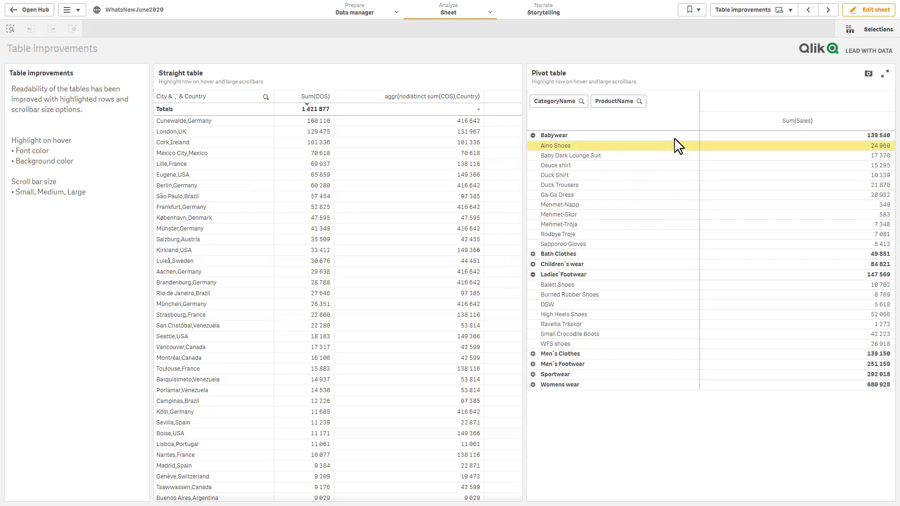
Step: Set the straight table's row hover color to black and row hover font color to yellow
left_click(862, 14)
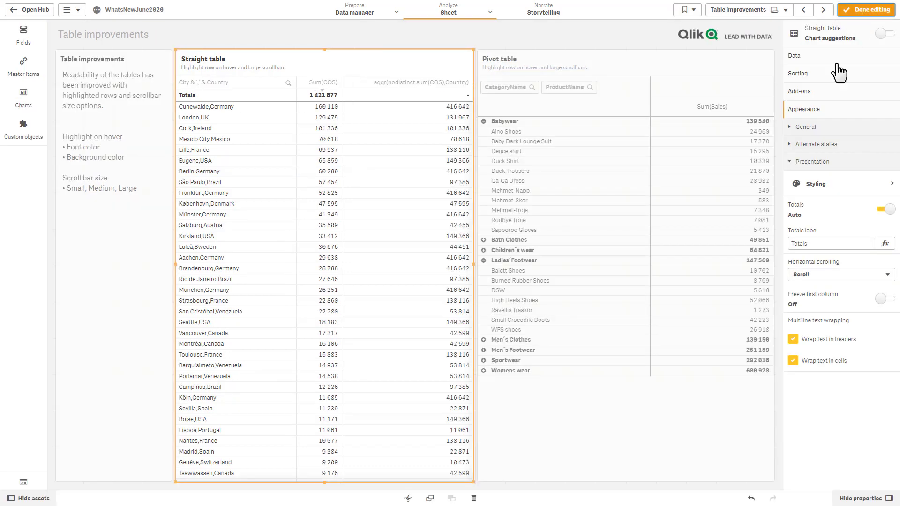
left_click(811, 184)
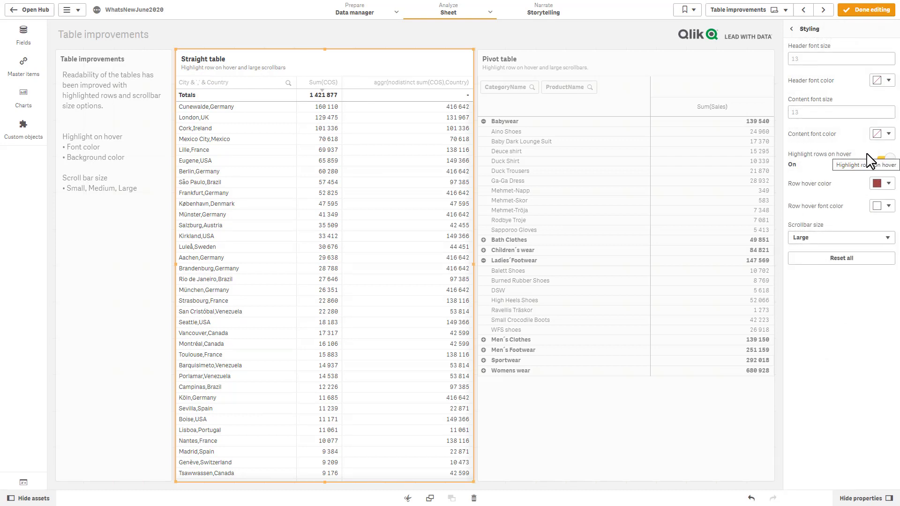
left_click(888, 183)
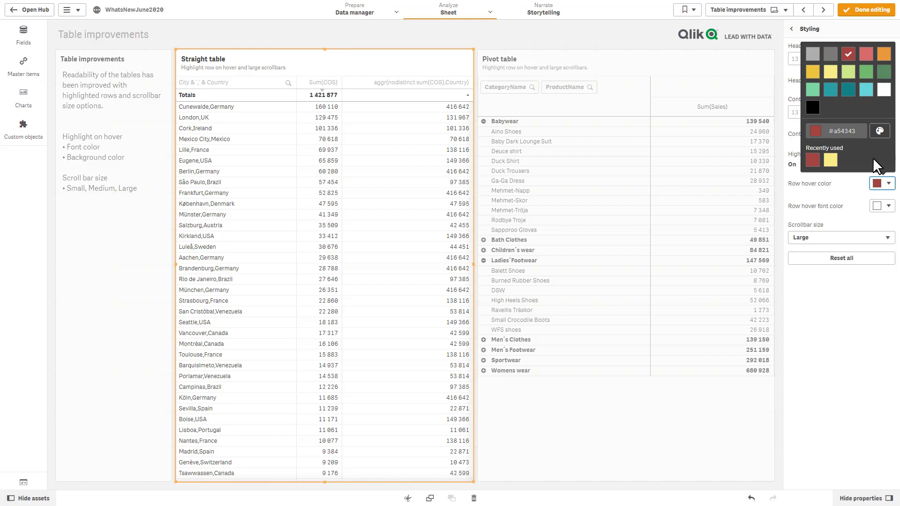
left_click(815, 112)
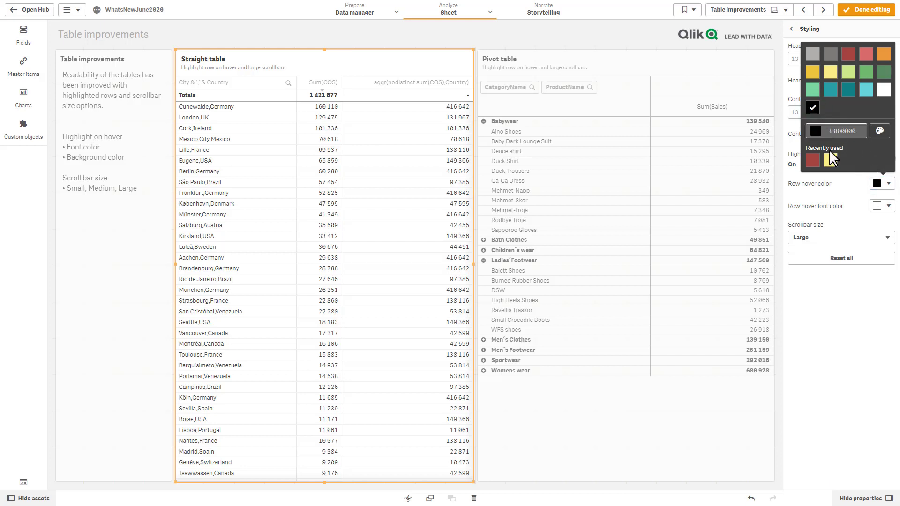
left_click(838, 215)
left_click(882, 207)
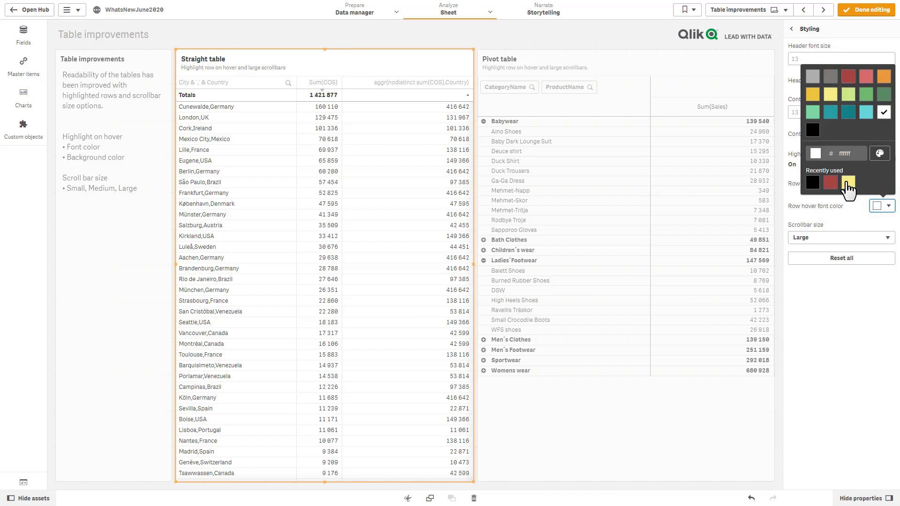
left_click(848, 184)
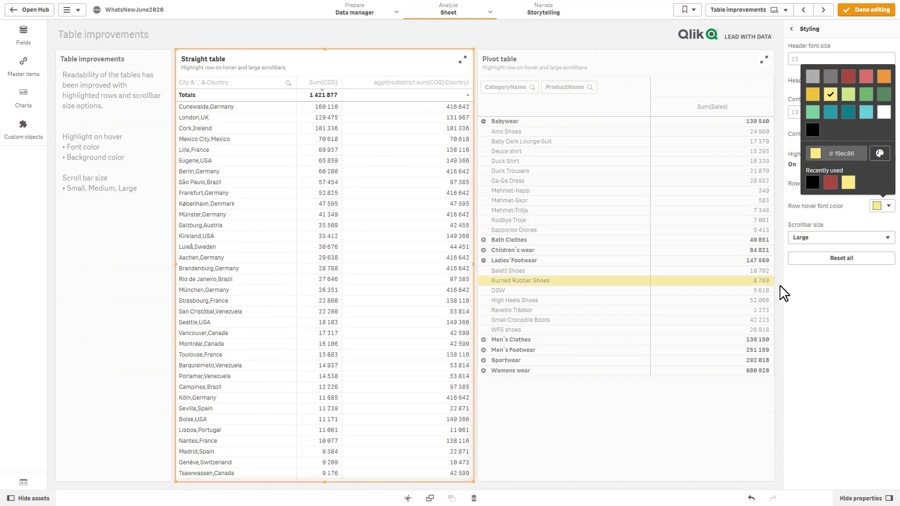
Step: Change the table's scrollbar size to Large
left_click(823, 239)
left_click(822, 248)
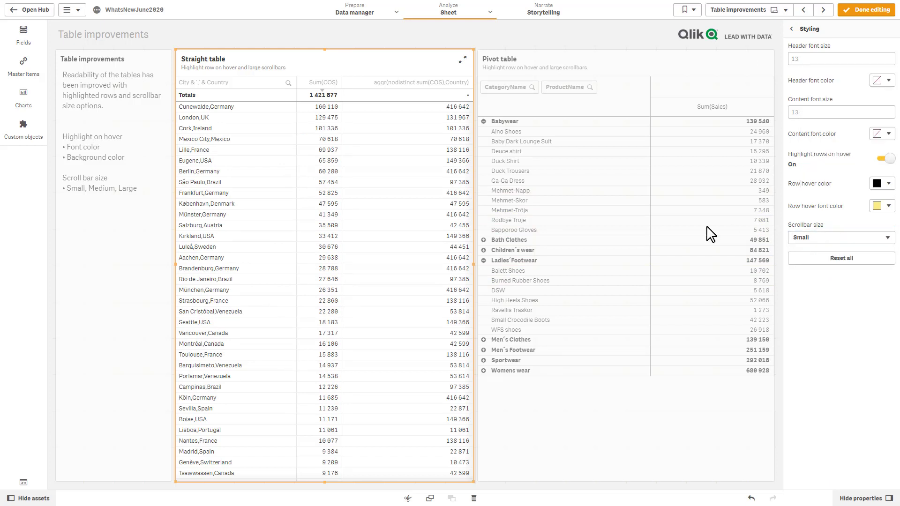
left_click(816, 237)
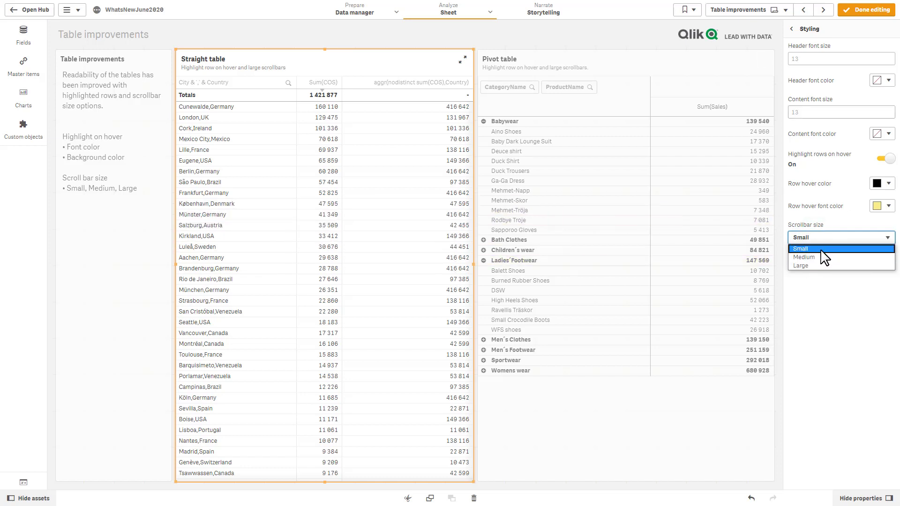
left_click(817, 266)
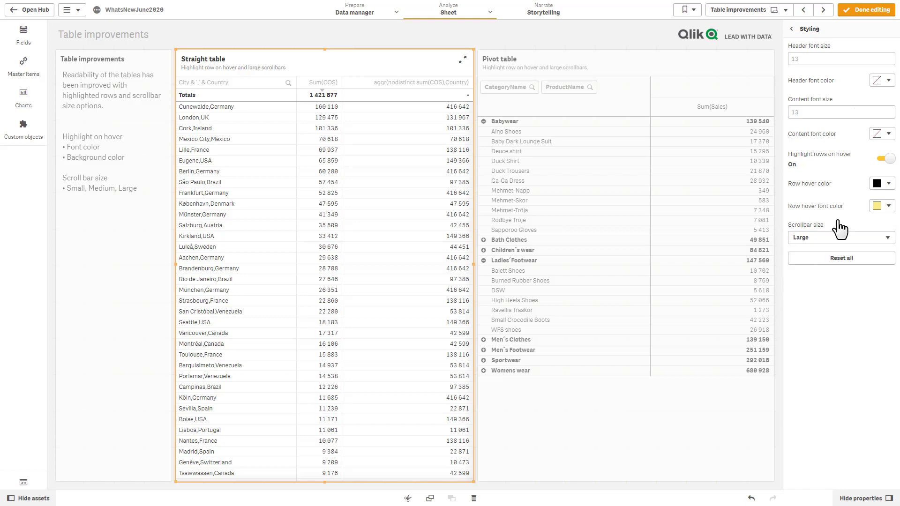
Step: Preview the table, then back in Styling set its scrollbar size to Medium
left_click(865, 10)
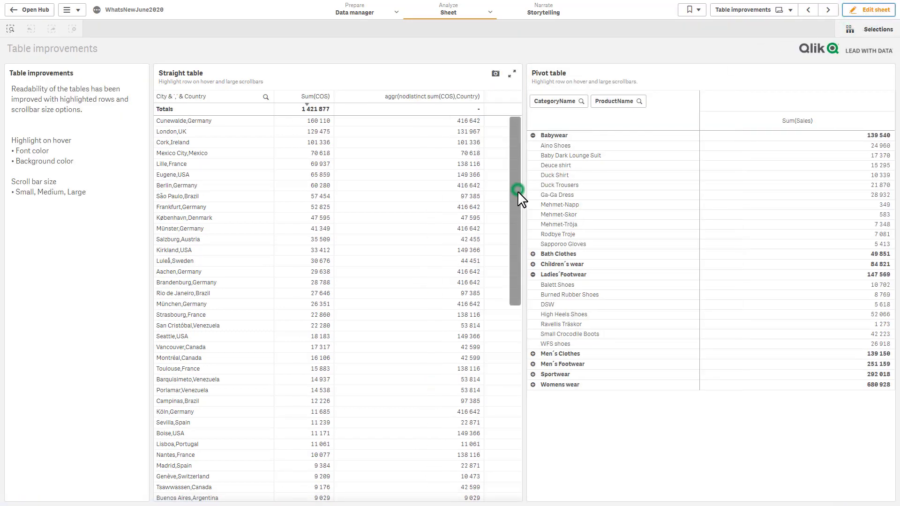
left_click_drag(517, 190, 507, 187)
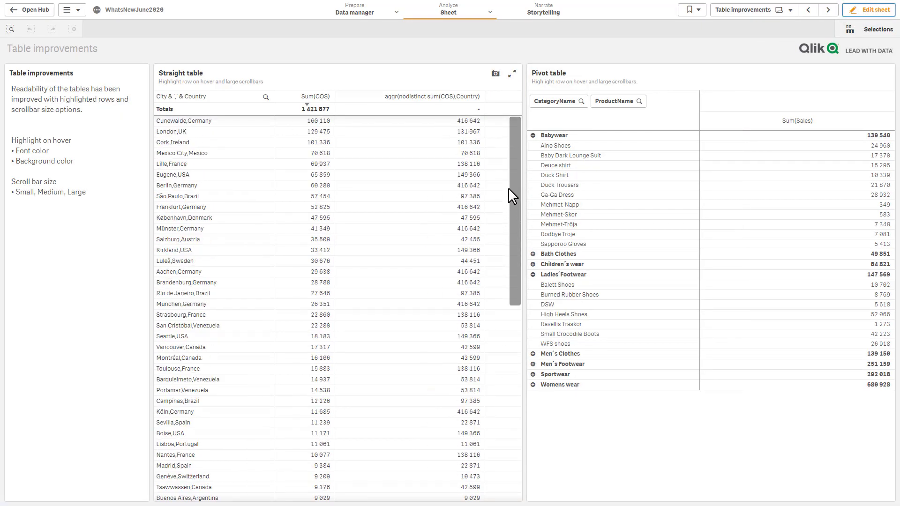
left_click(874, 10)
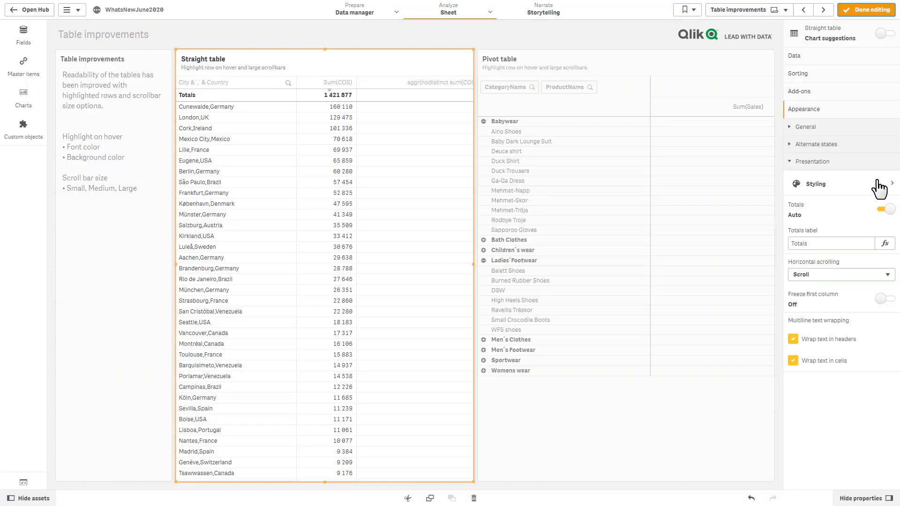
left_click(849, 182)
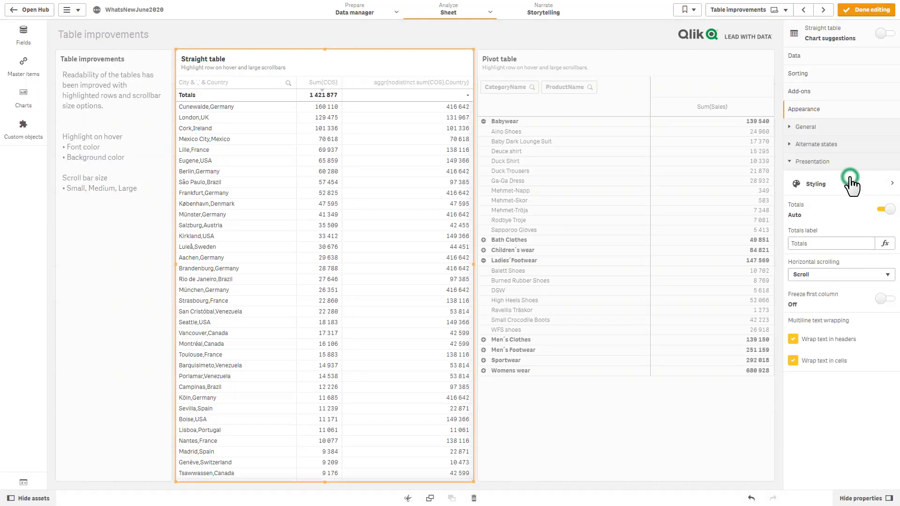
left_click(823, 240)
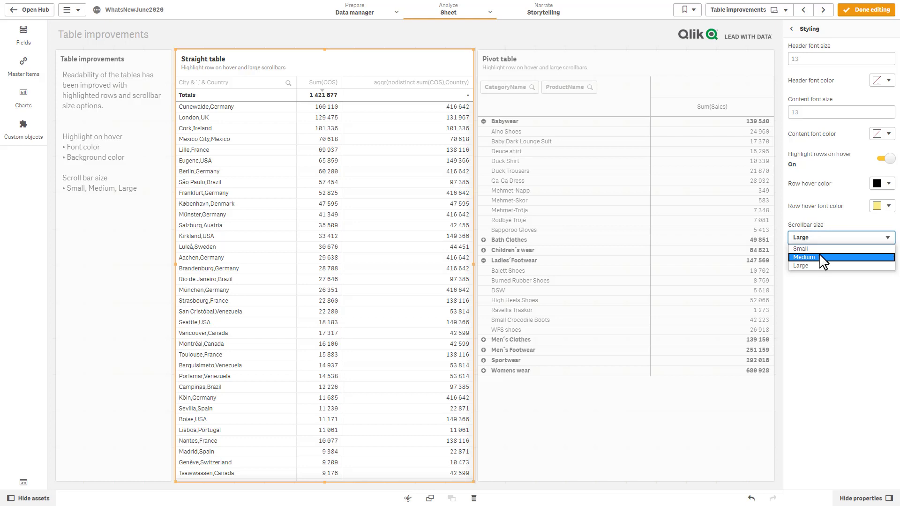
left_click(819, 257)
Step: Leave edit mode and scroll the restyled straight table to check it
left_click(867, 11)
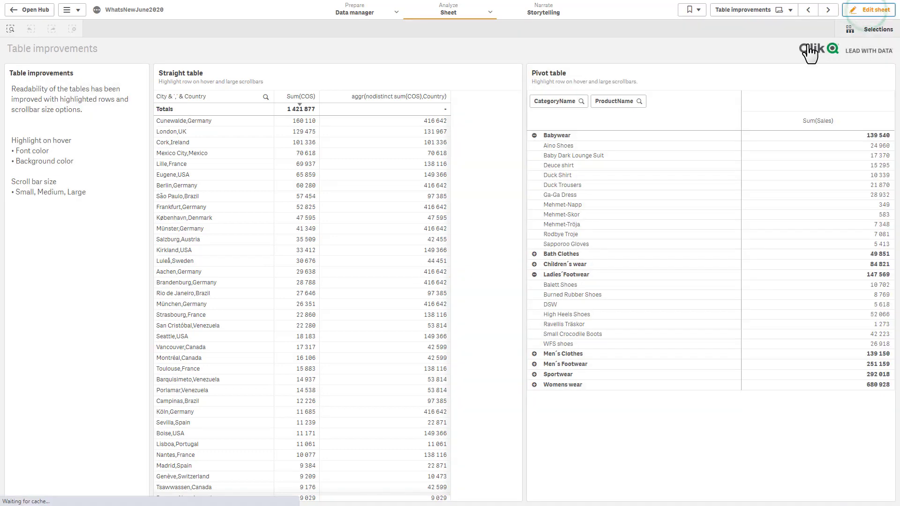
left_click(519, 176)
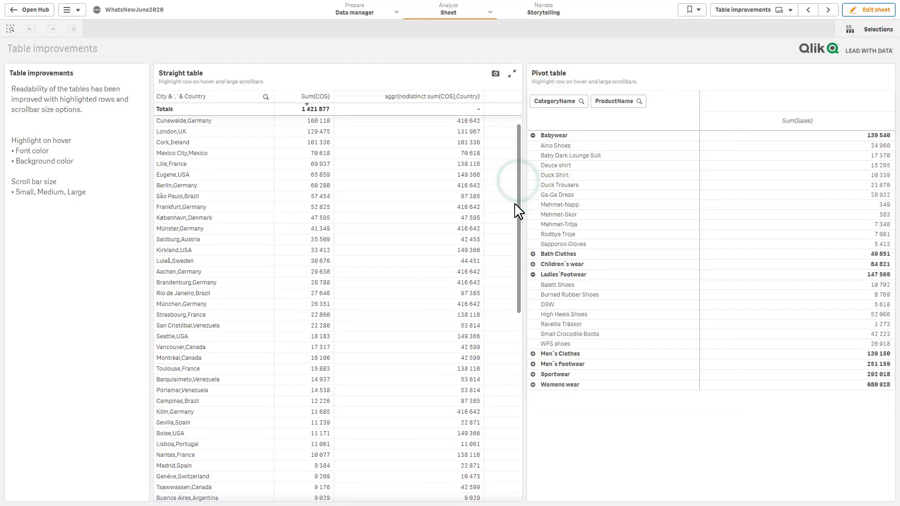
left_click_drag(519, 210, 532, 209)
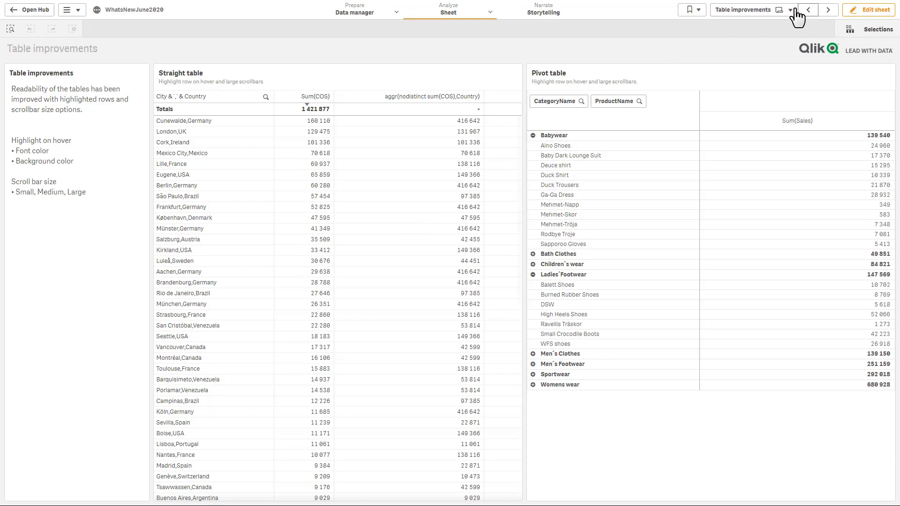
Step: Go to the Chart improvements sheet using the sheet navigator
left_click(765, 14)
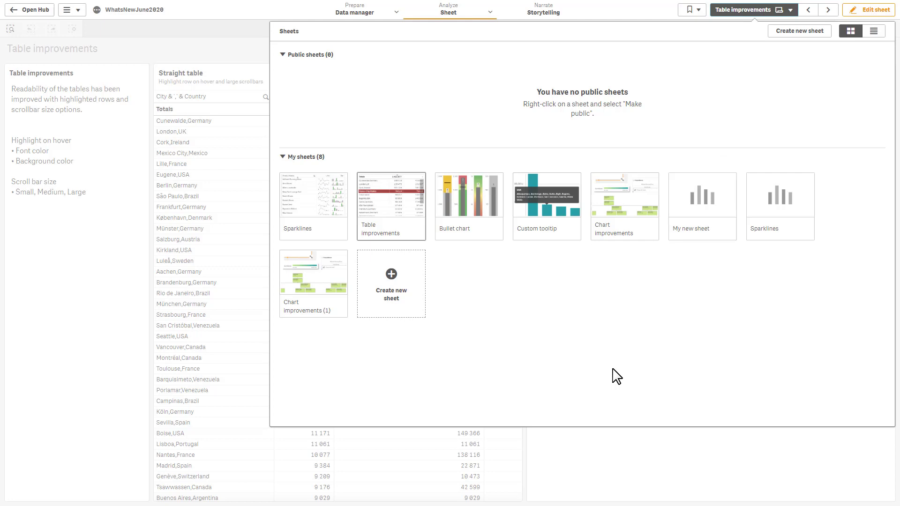
left_click(624, 213)
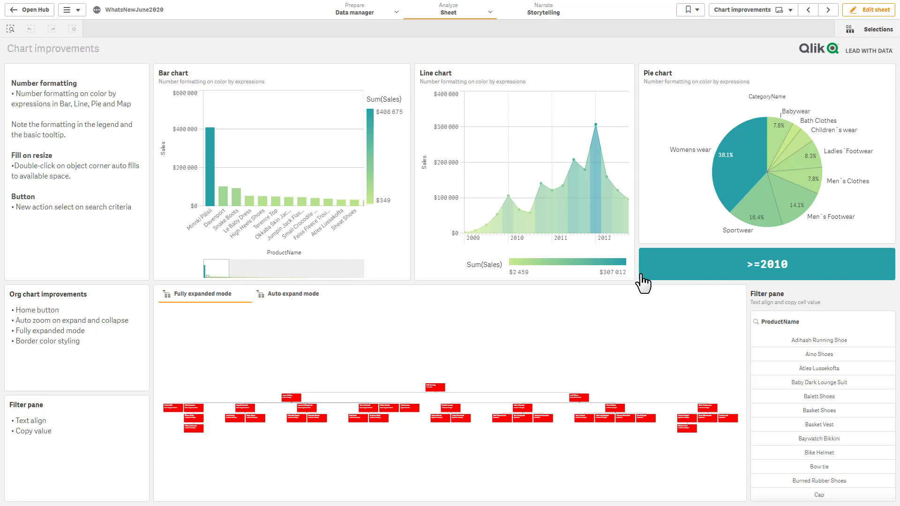
Step: Enlarge the org chart, switch to Auto expand mode and expand the coordinator and product managers
left_click(620, 327)
left_click(692, 298)
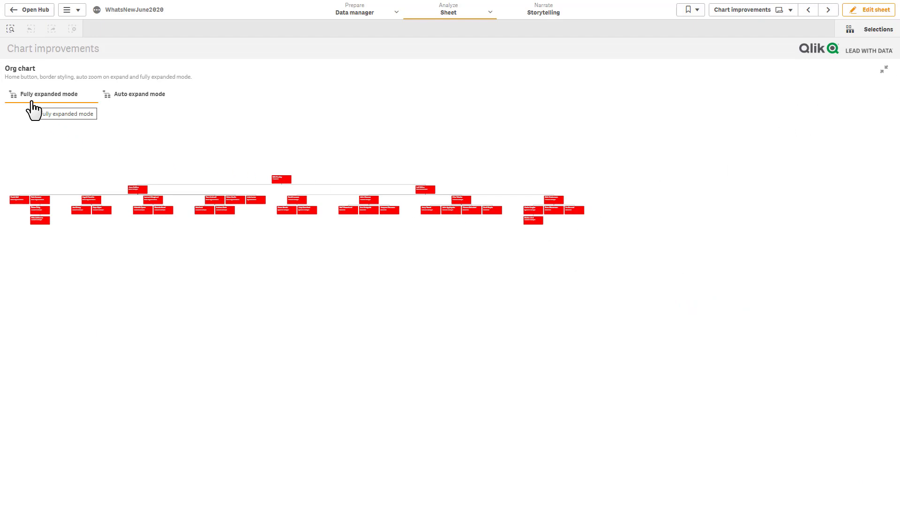
left_click(121, 98)
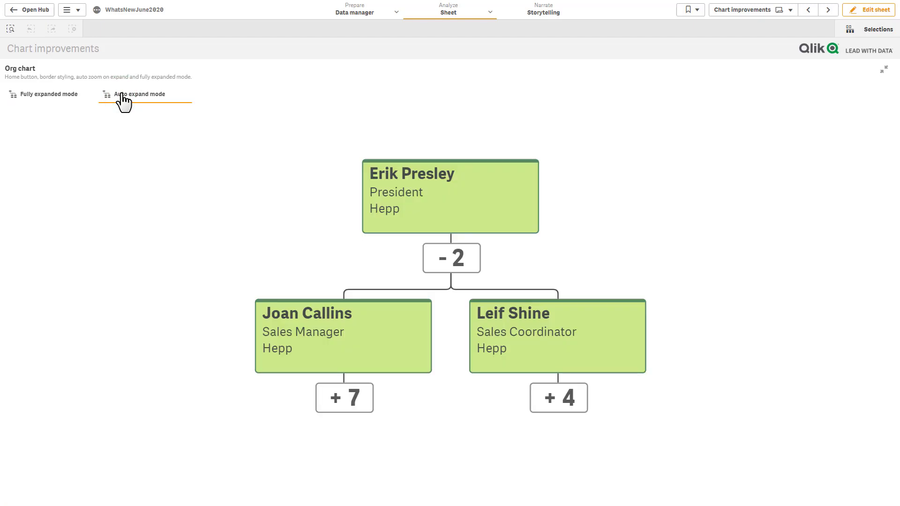
left_click(552, 406)
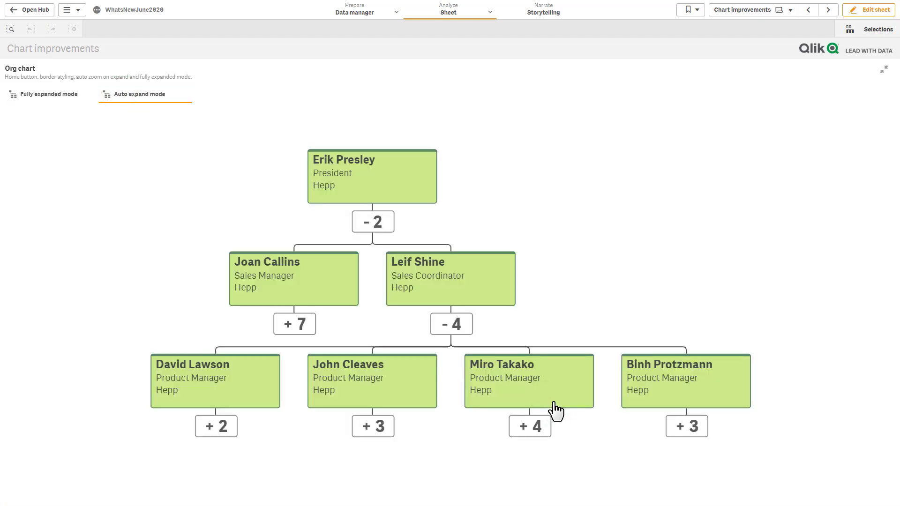
left_click(523, 429)
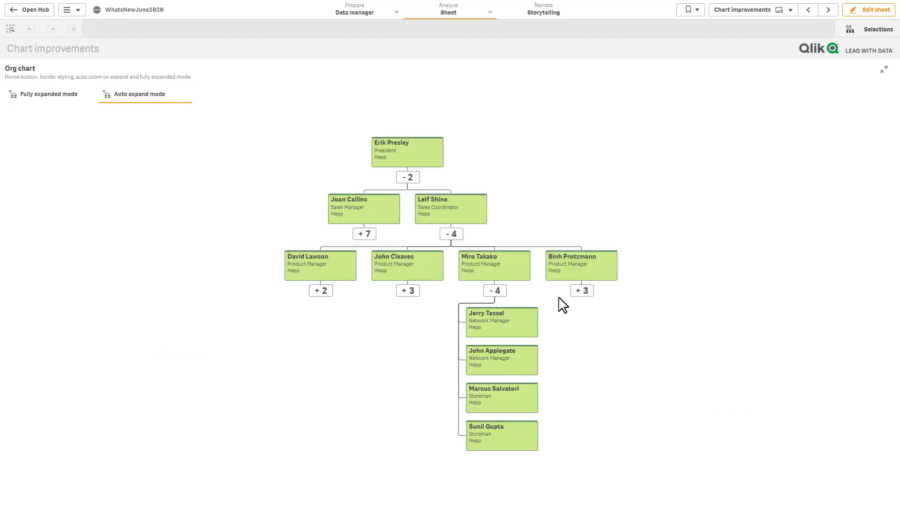
left_click(581, 291)
Step: Reset the org chart to the whole tree and re-expand one product manager's four reports
left_click_drag(557, 323, 255, 398)
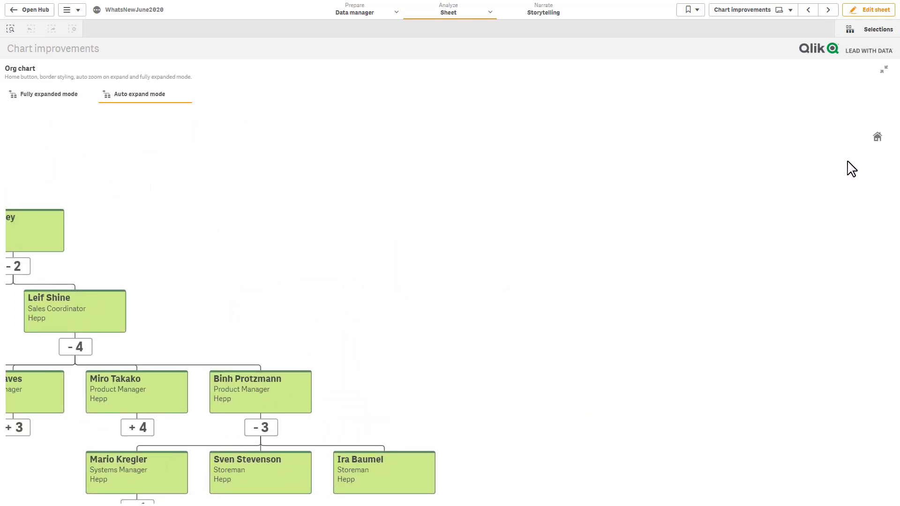
left_click(876, 139)
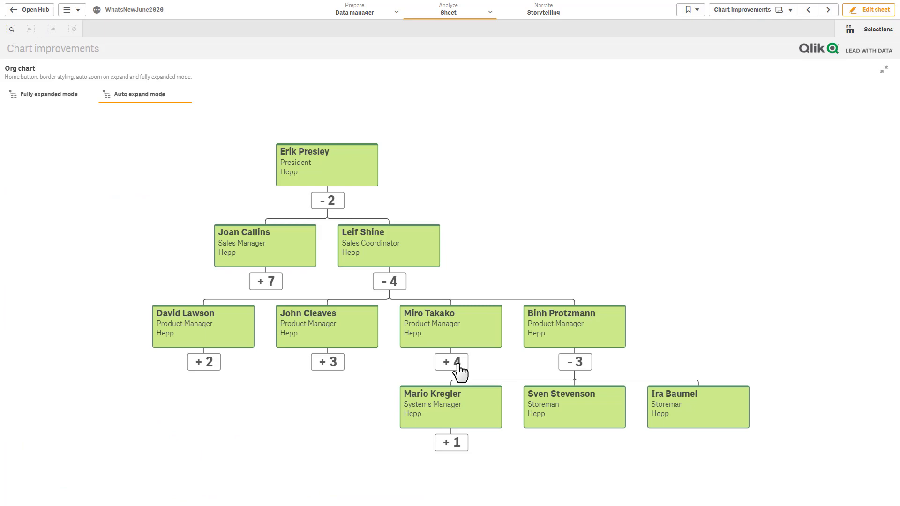
scroll(439, 336, "up", 6)
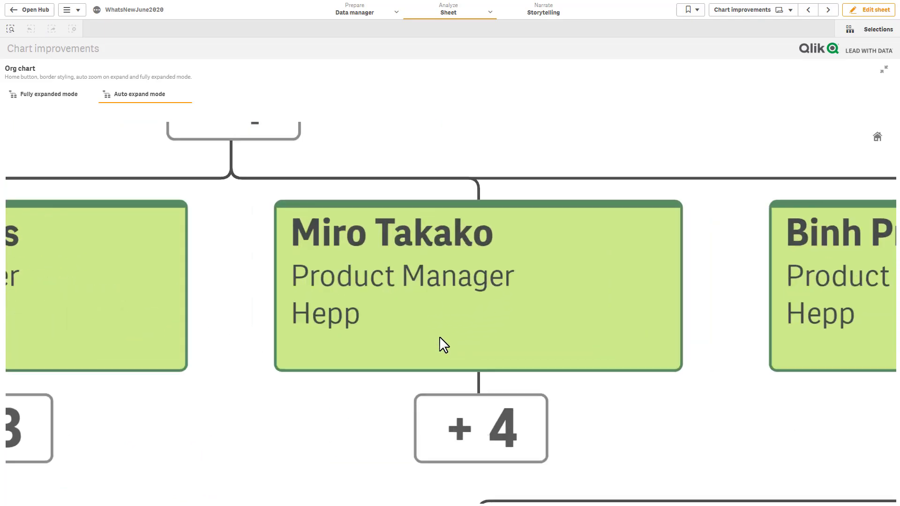
scroll(440, 336, "down", 6)
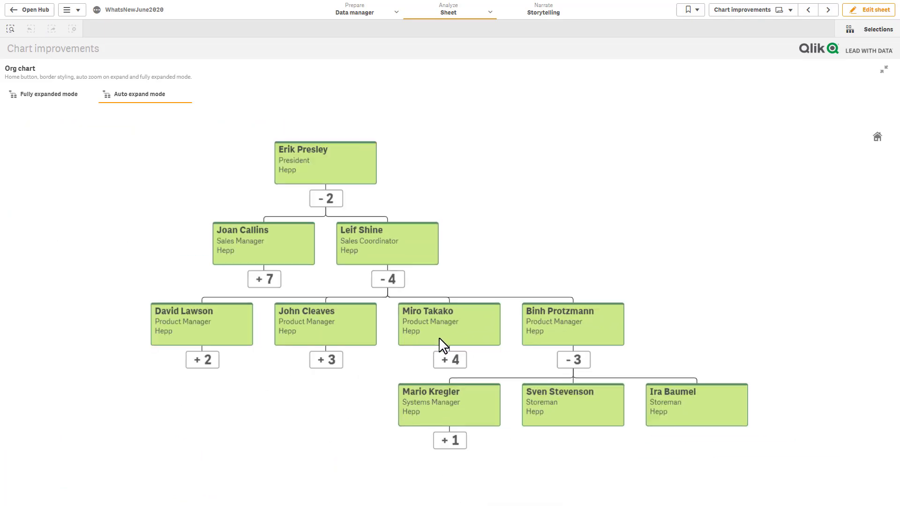
left_click(443, 359)
left_click(400, 290)
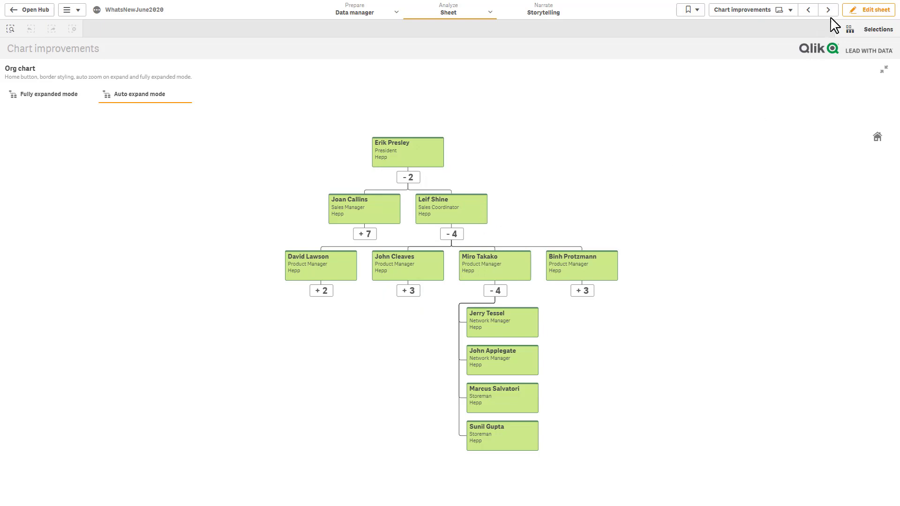
left_click(869, 10)
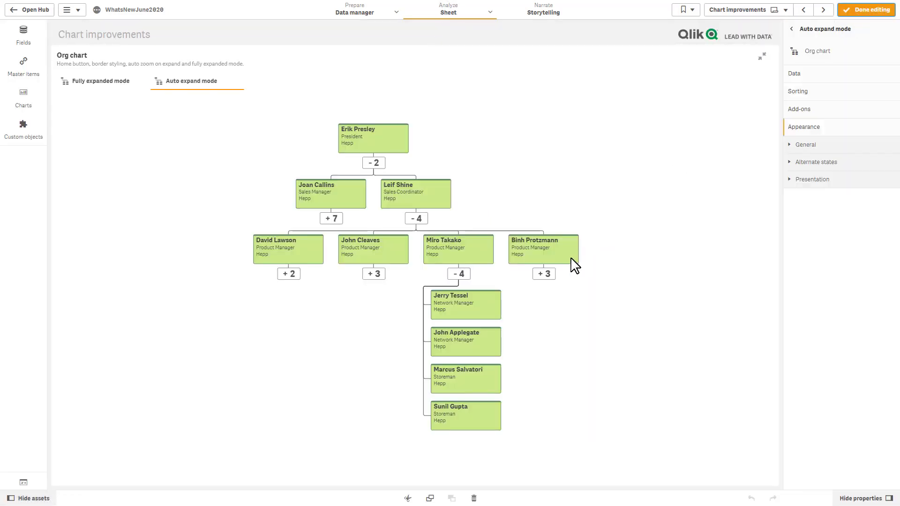
Step: Change the org chart's card border color from green to black in Presentation settings
left_click(810, 179)
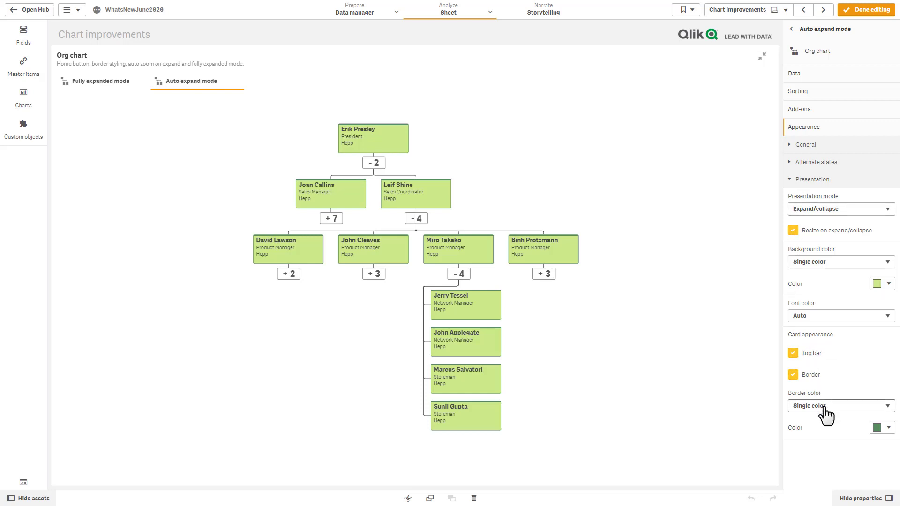
left_click(882, 427)
left_click(813, 351)
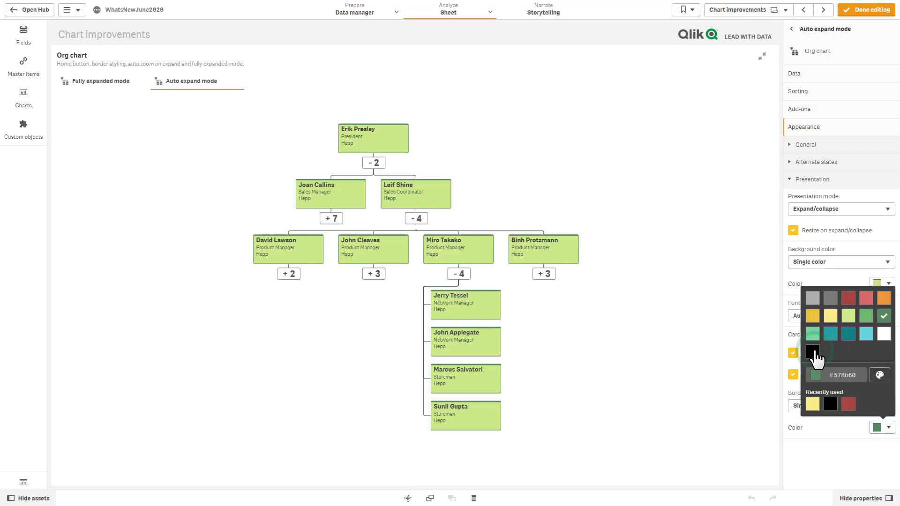
left_click(667, 360)
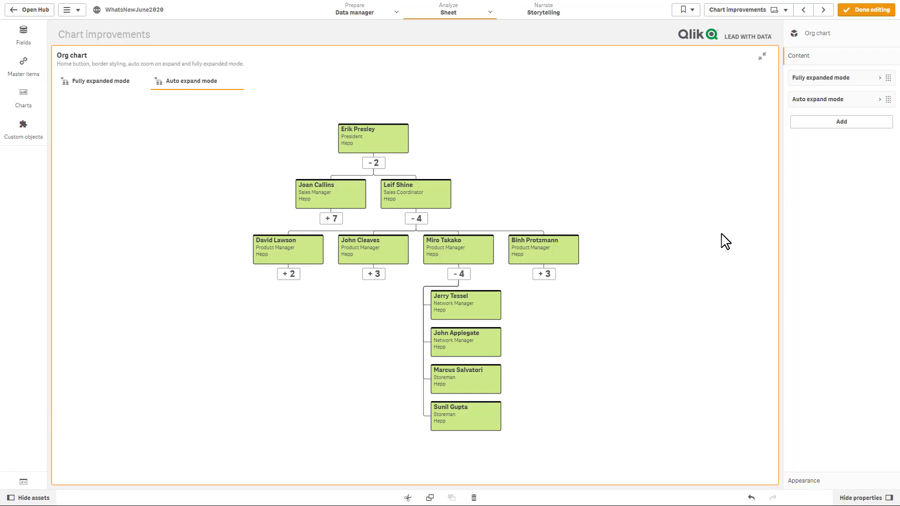
Step: Switch to the Custom tooltip sheet and select its pie chart for editing
left_click(752, 12)
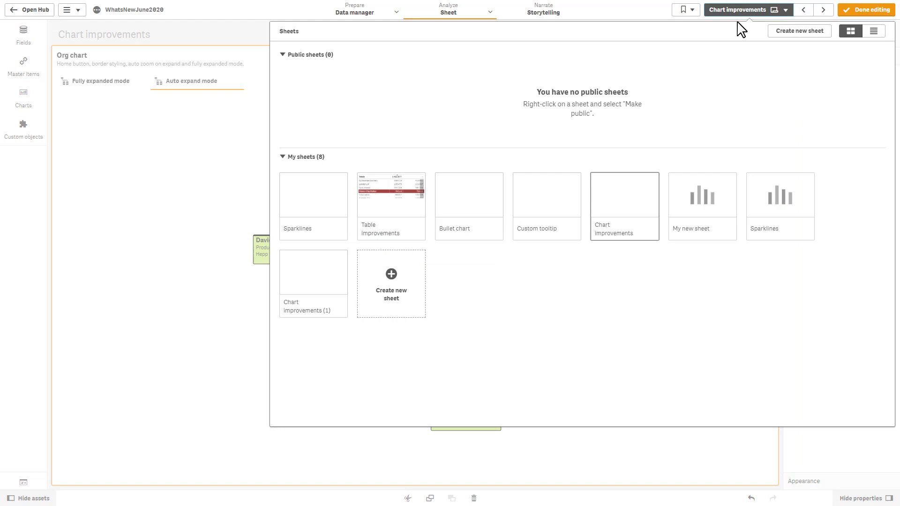
left_click(569, 218)
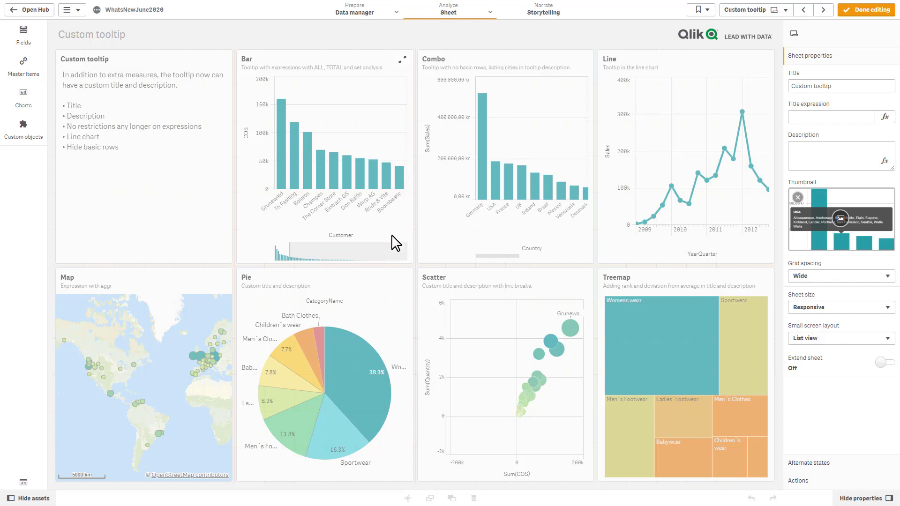
left_click(386, 285)
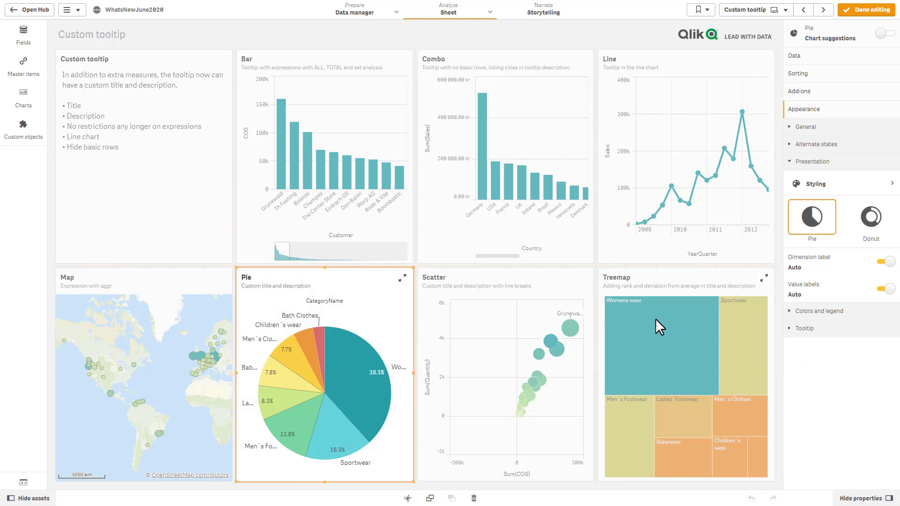
Step: Toggle the pie chart's tooltip to Basic and back to Custom, reviewing its title and description
left_click(803, 330)
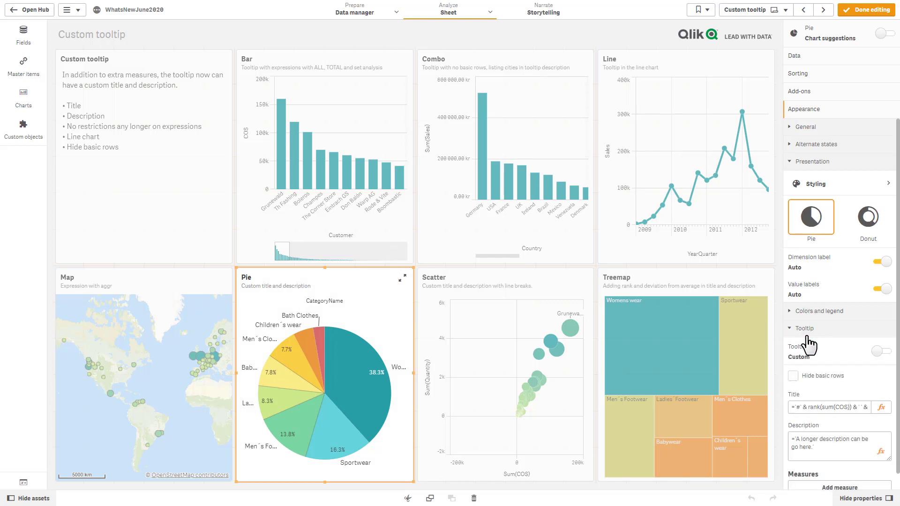
left_click(881, 353)
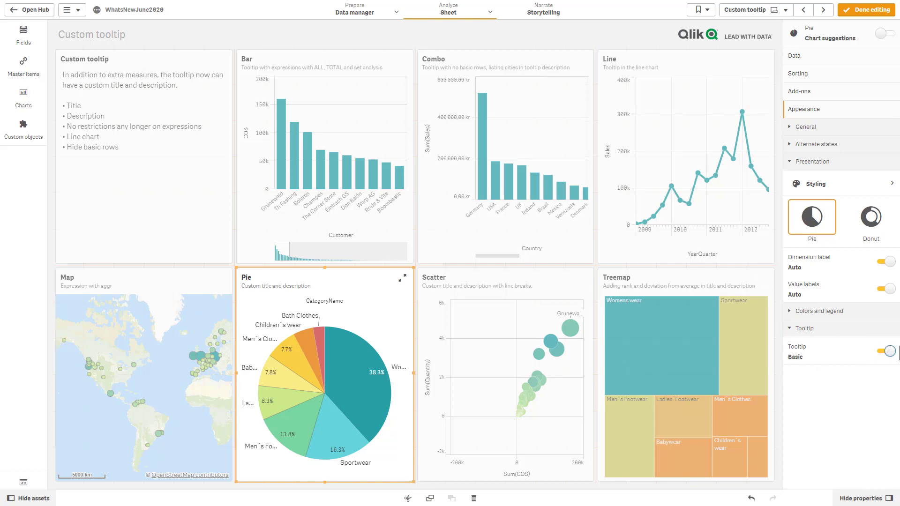
left_click(892, 351)
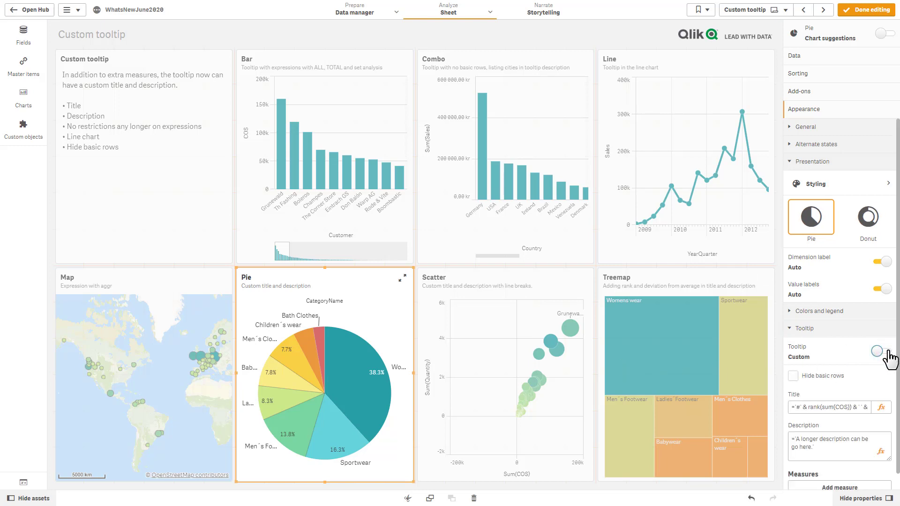
scroll(871, 360, "down", 1)
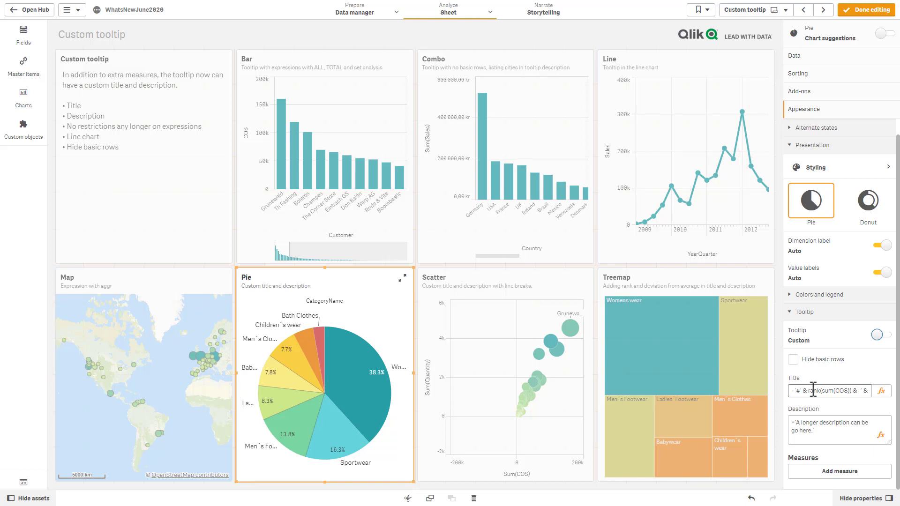
left_click(808, 422)
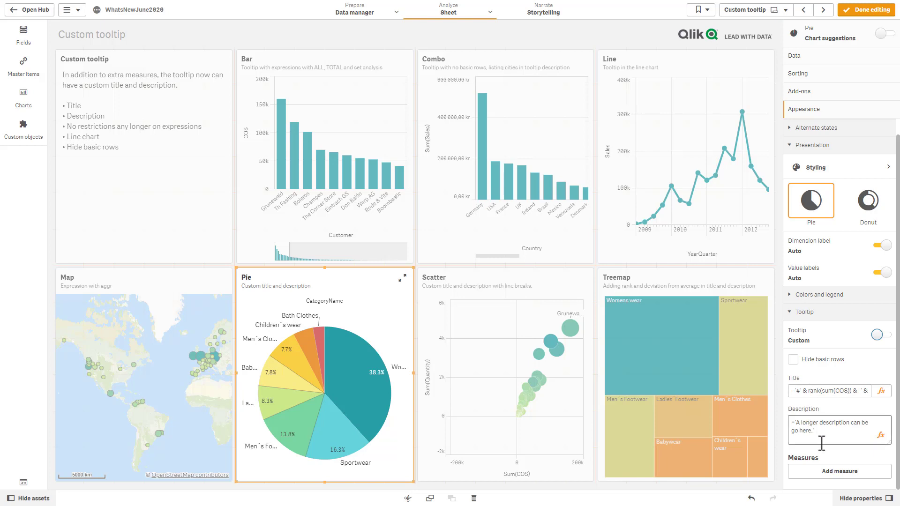
left_click(831, 472)
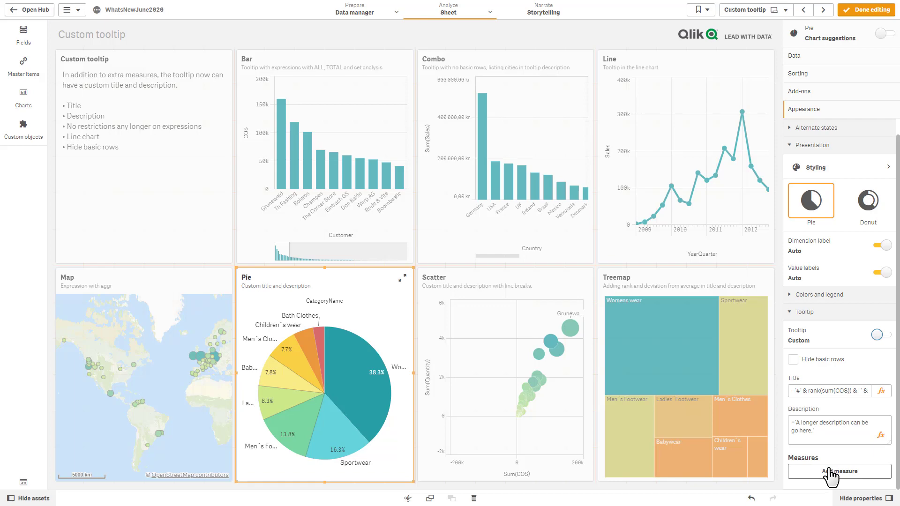
Step: Leave edit mode and preview the custom tooltips on pie slices, map bubbles and bars
left_click(865, 10)
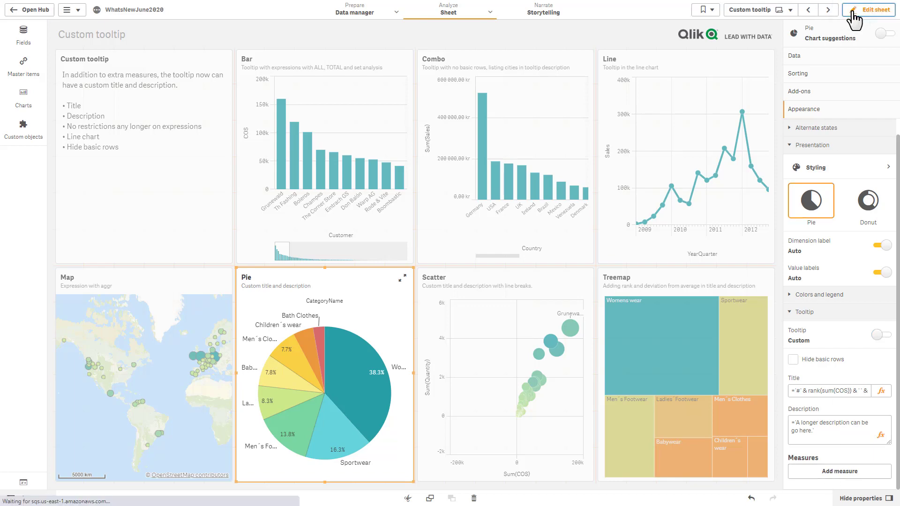
mouse_move(345, 393)
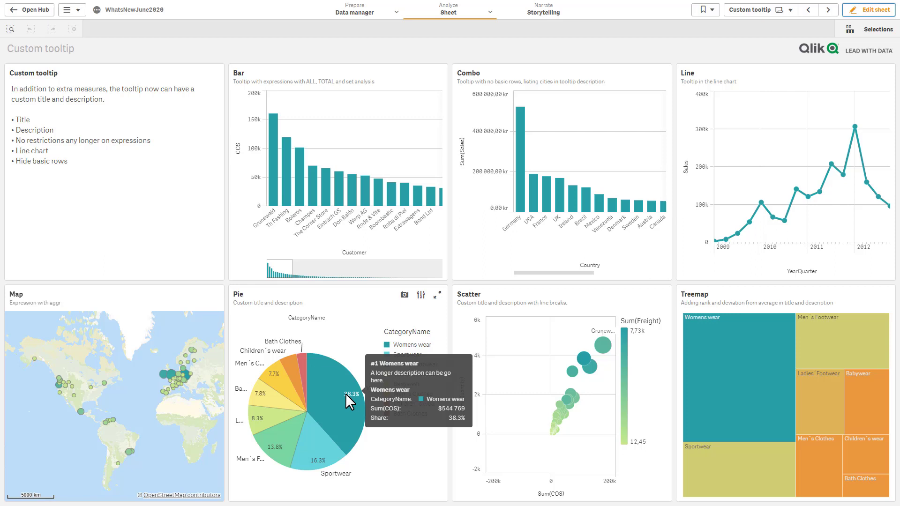
mouse_move(291, 379)
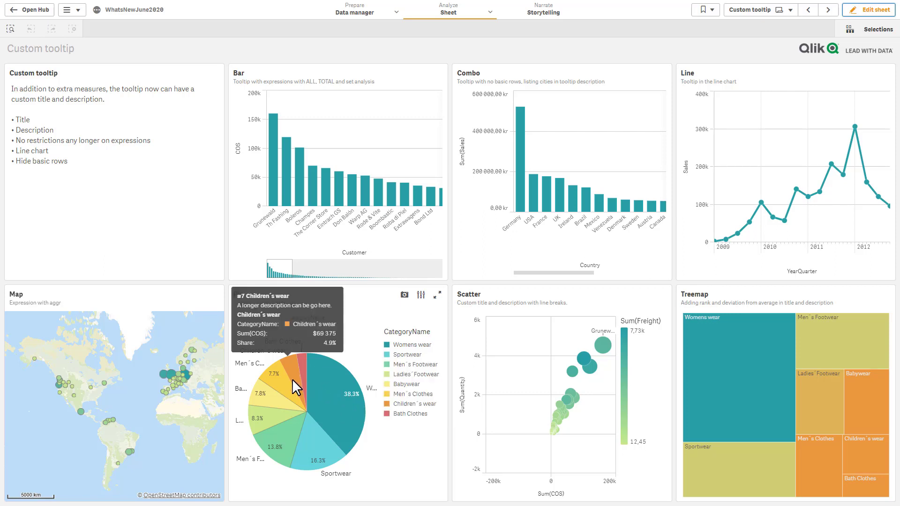
mouse_move(170, 373)
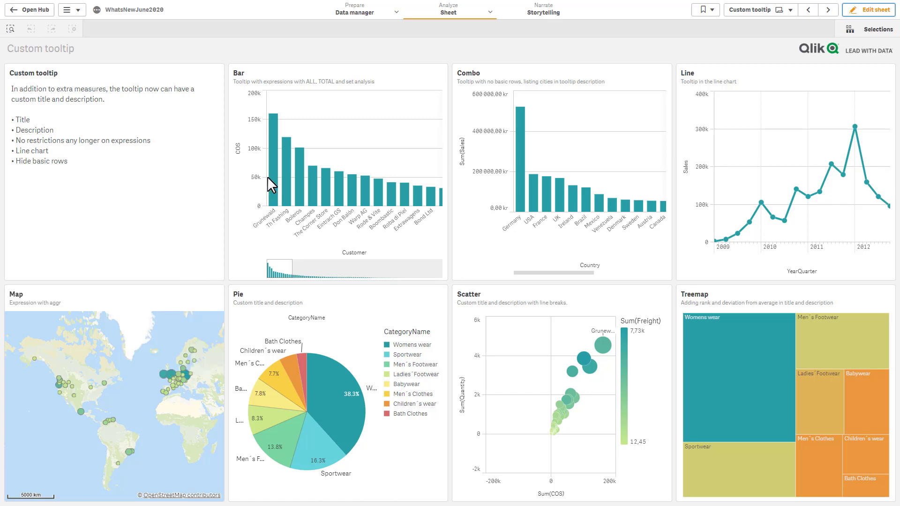
Step: Switch to the Bullet chart sheet and put it into edit mode
mouse_move(274, 172)
mouse_move(761, 206)
left_click(778, 11)
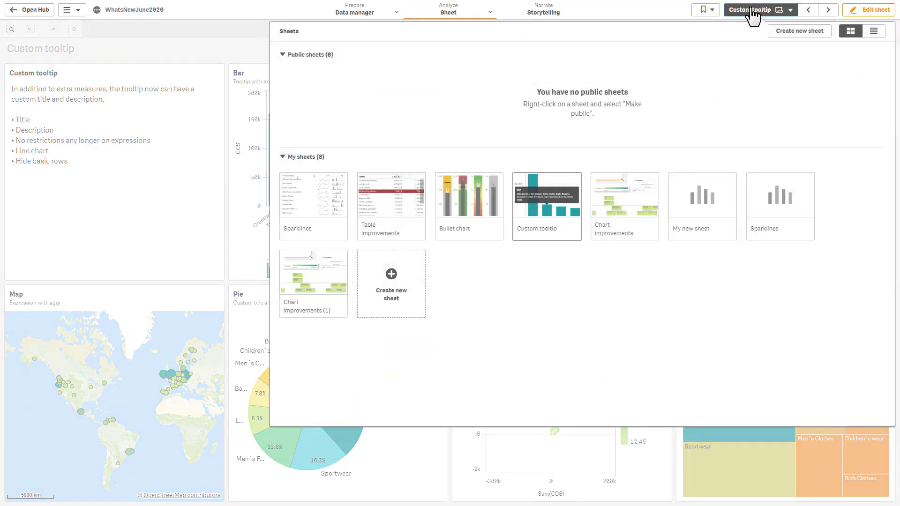
left_click(487, 215)
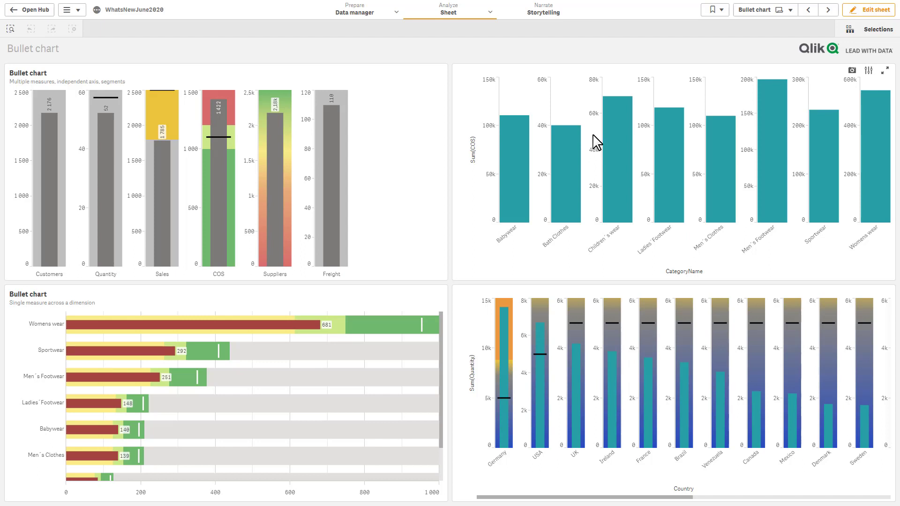
left_click(866, 11)
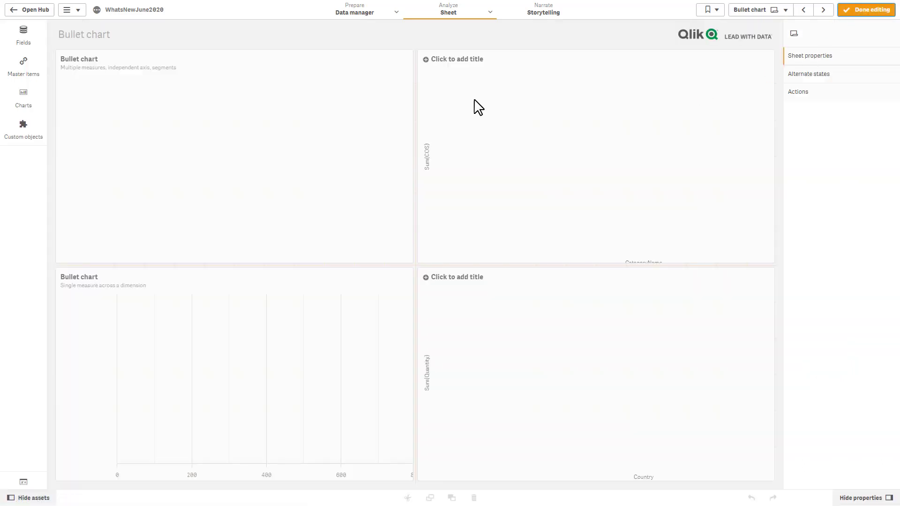
Step: Browse the Custom objects and standard Charts panels, then bring up the sheet list
left_click(27, 128)
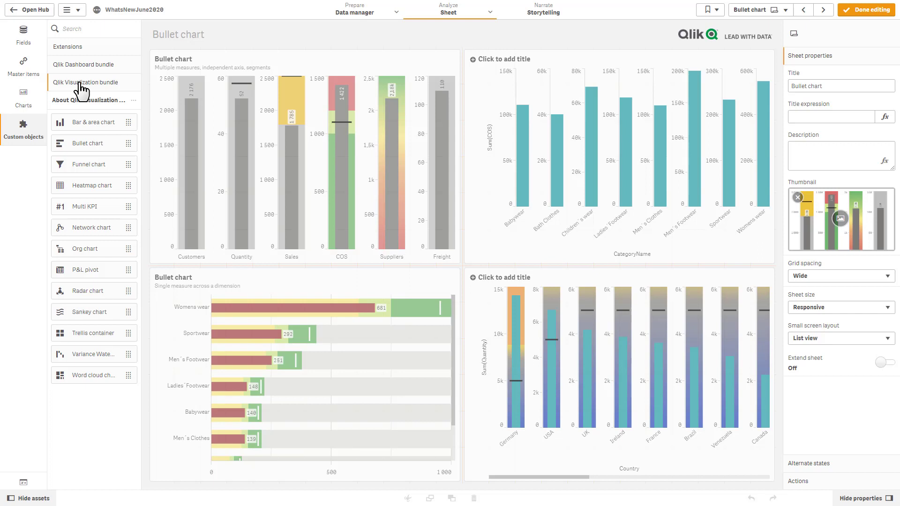
left_click(27, 108)
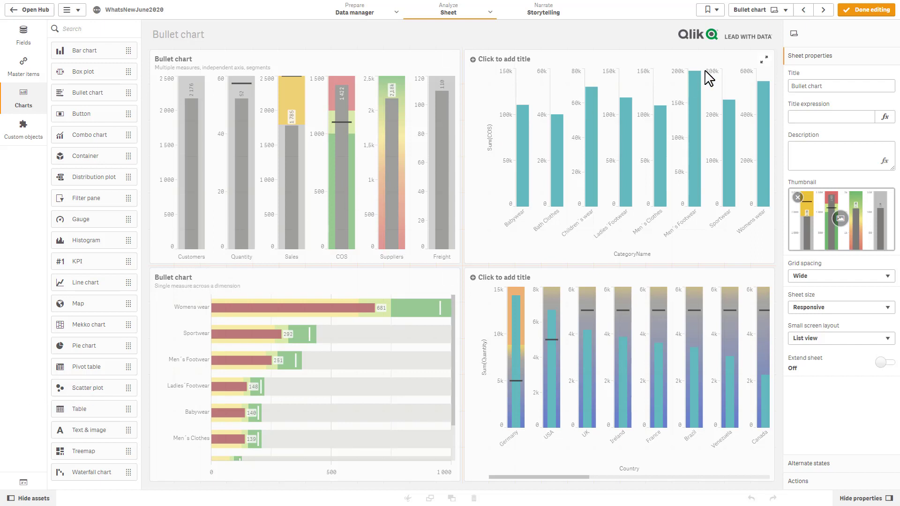
left_click(765, 13)
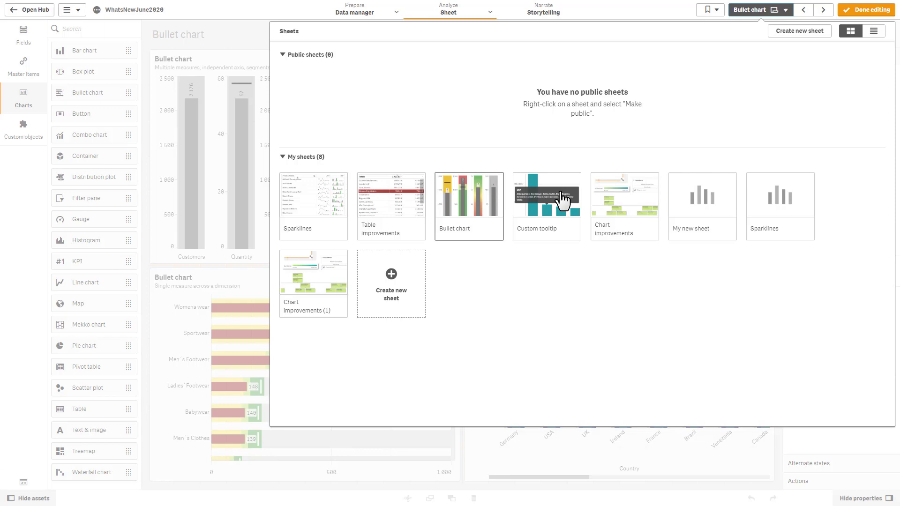
Step: View the Sparklines sheet's table of mini charts outside edit mode, then resume editing it
left_click(311, 215)
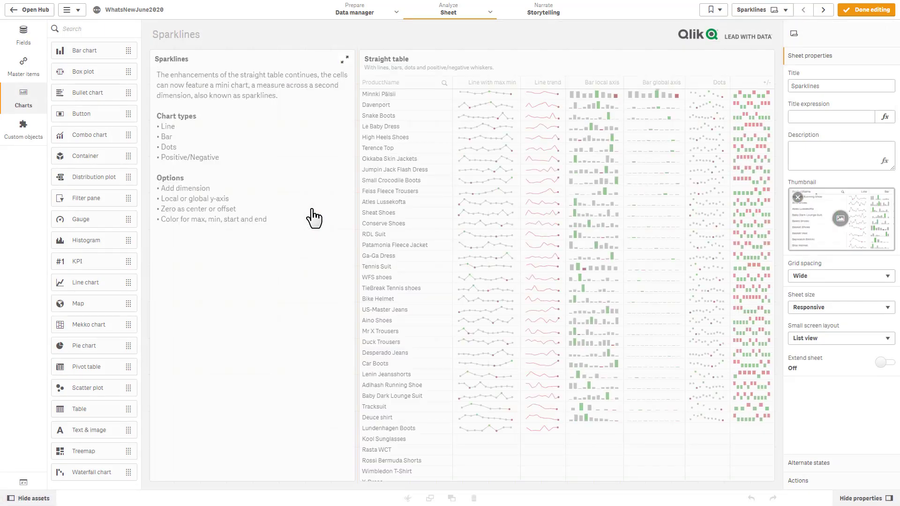
left_click(862, 10)
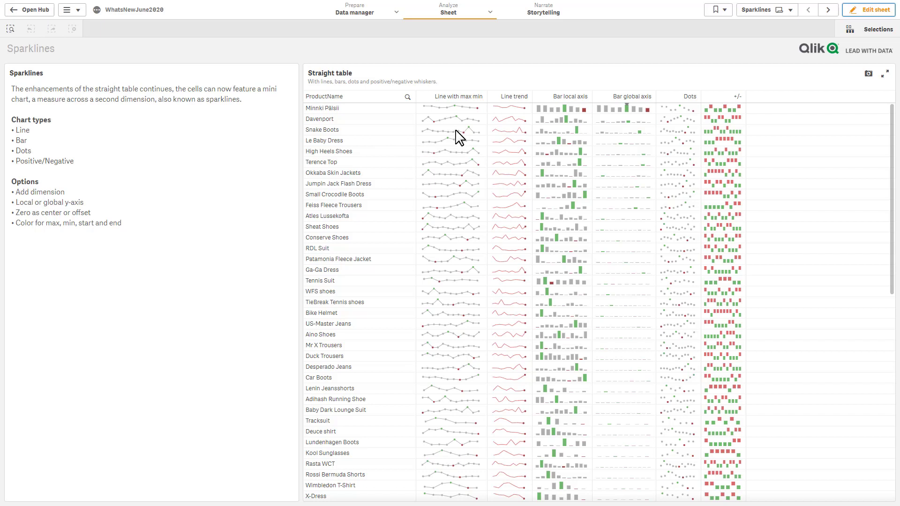
mouse_move(550, 139)
left_click(856, 12)
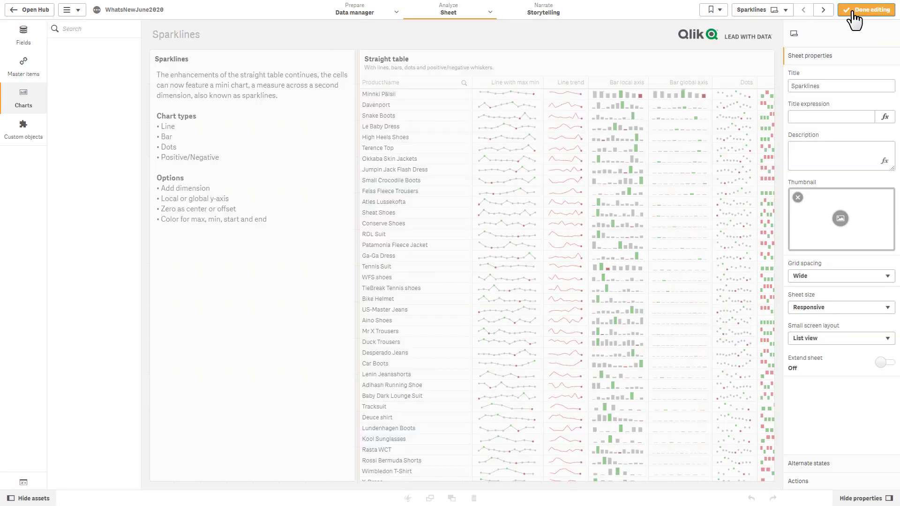
Step: Create a new blank sheet and place a full-size table on it
left_click(770, 14)
left_click(392, 281)
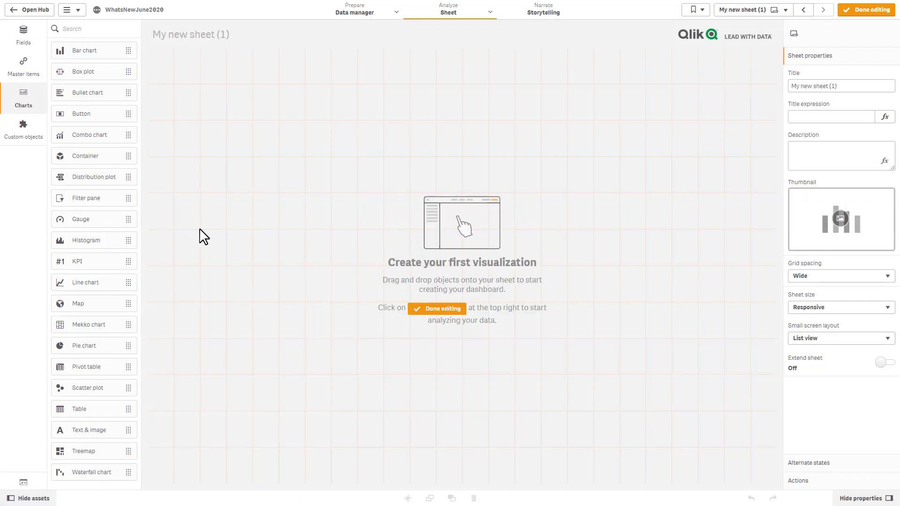
left_click_drag(67, 413, 260, 334)
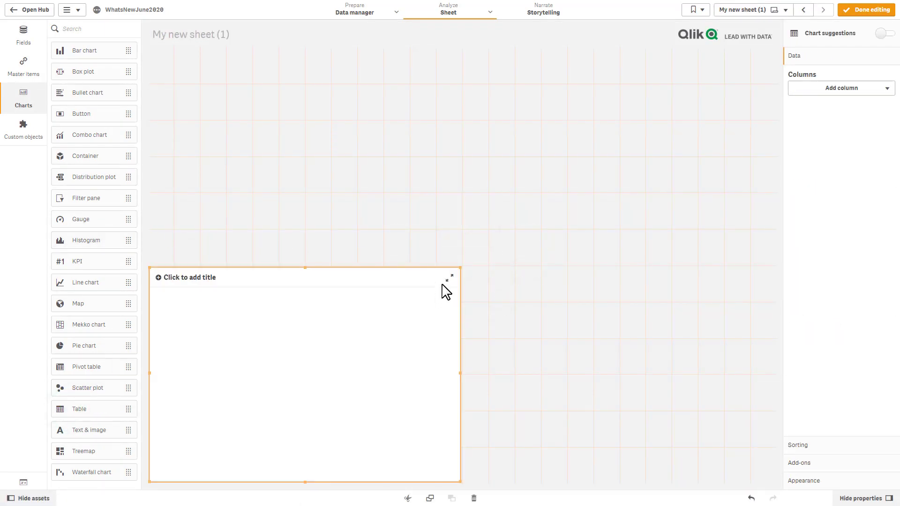
left_click_drag(454, 269, 780, 45)
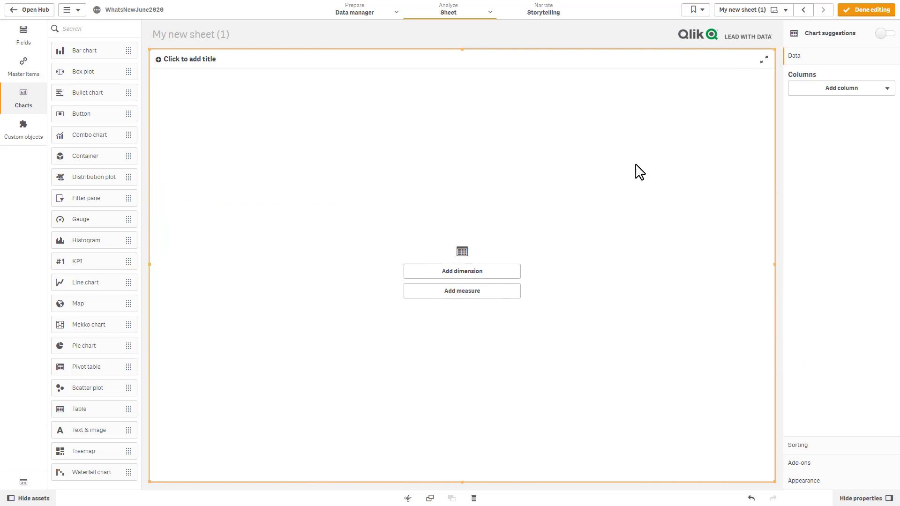
Step: Add ProductName as the table's dimension and Sum(Sales) as its measure
left_click(513, 274)
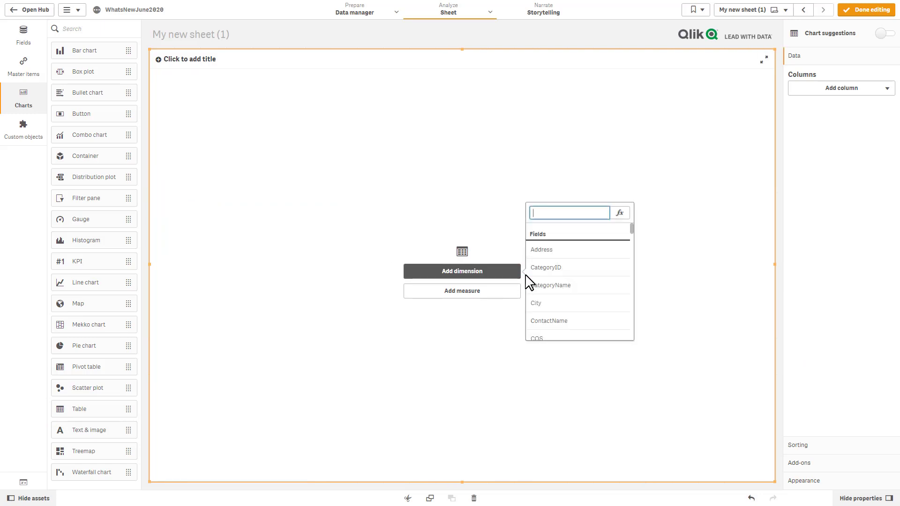
type("pr")
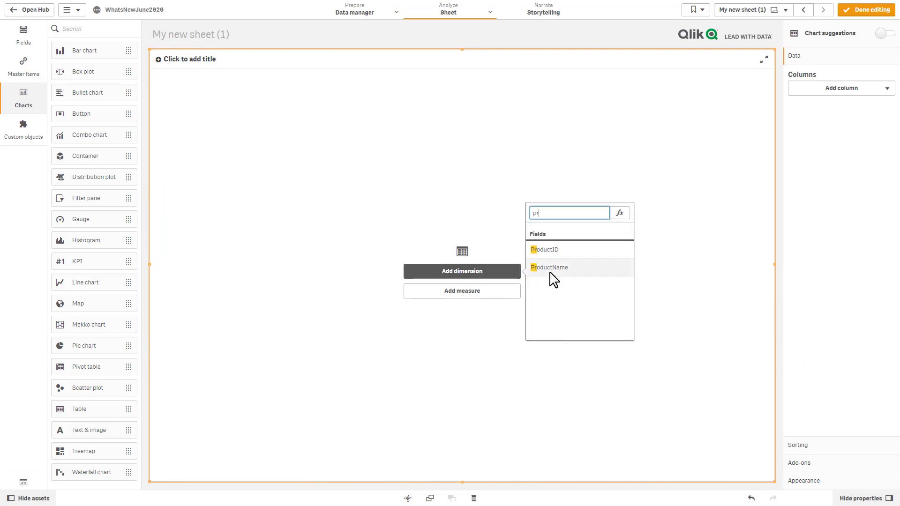
left_click(551, 271)
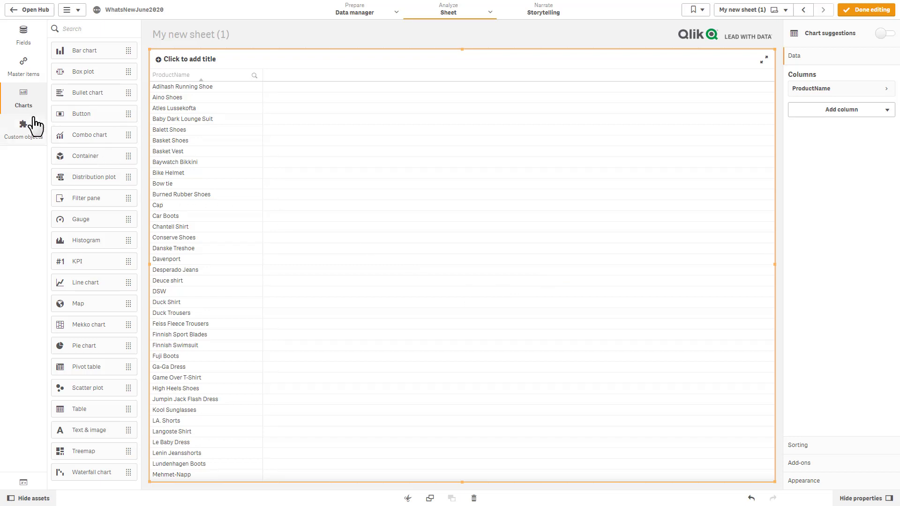
left_click(27, 38)
scroll(84, 291, "down", 7)
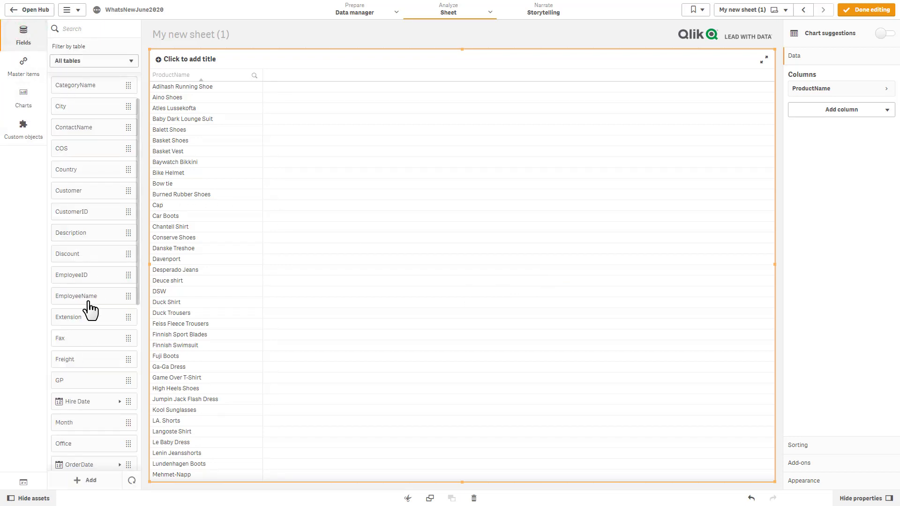
left_click_drag(77, 382, 368, 328)
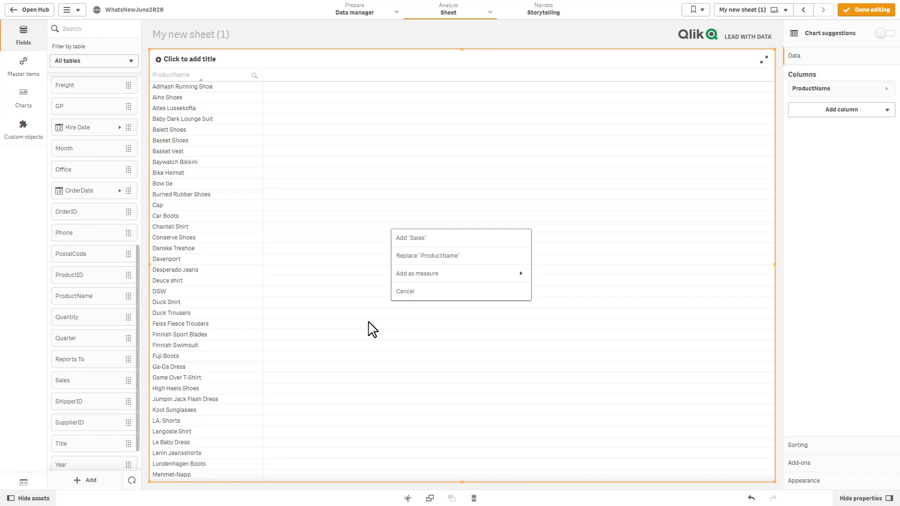
left_click(460, 275)
left_click(457, 256)
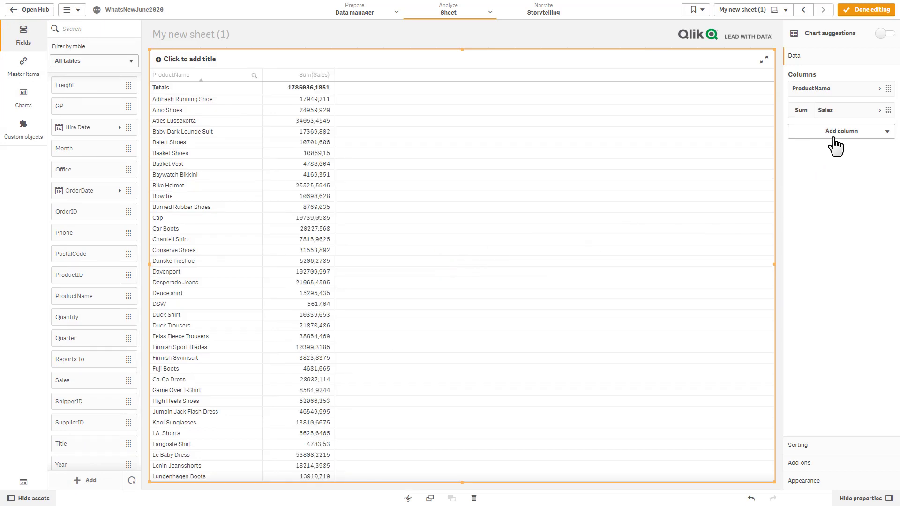
Step: Duplicate the Sum(Sales) column and label the copy Trend
right_click(829, 110)
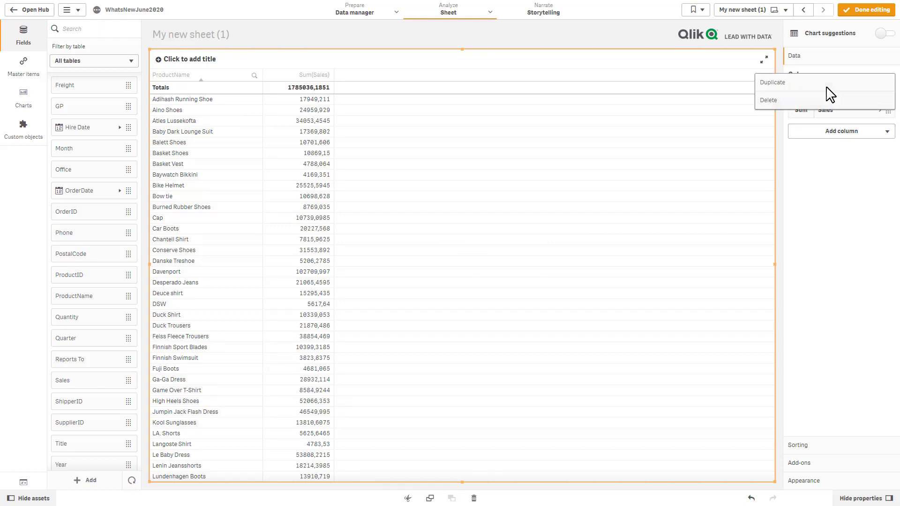
left_click(828, 89)
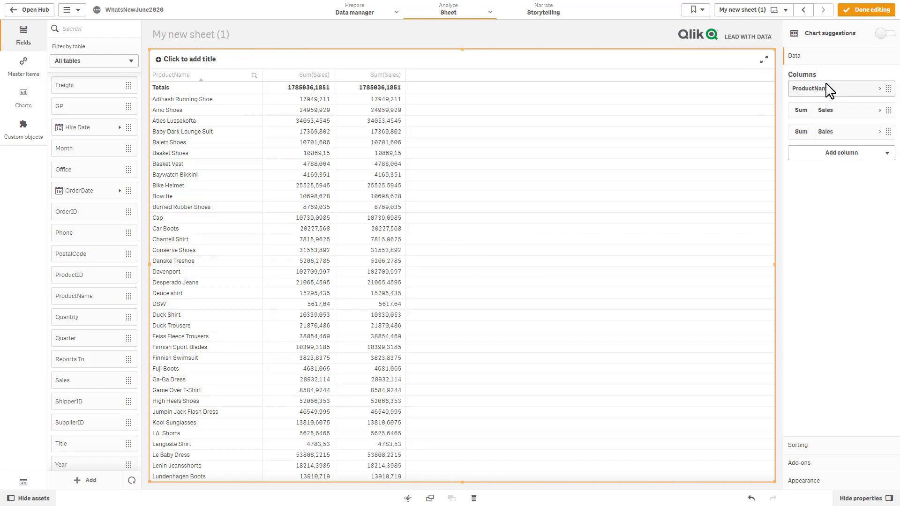
left_click(824, 131)
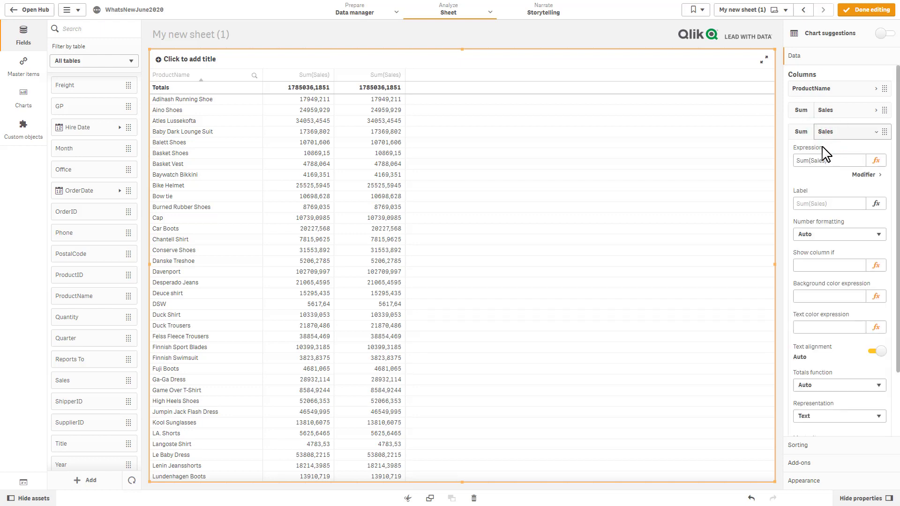
left_click(820, 203)
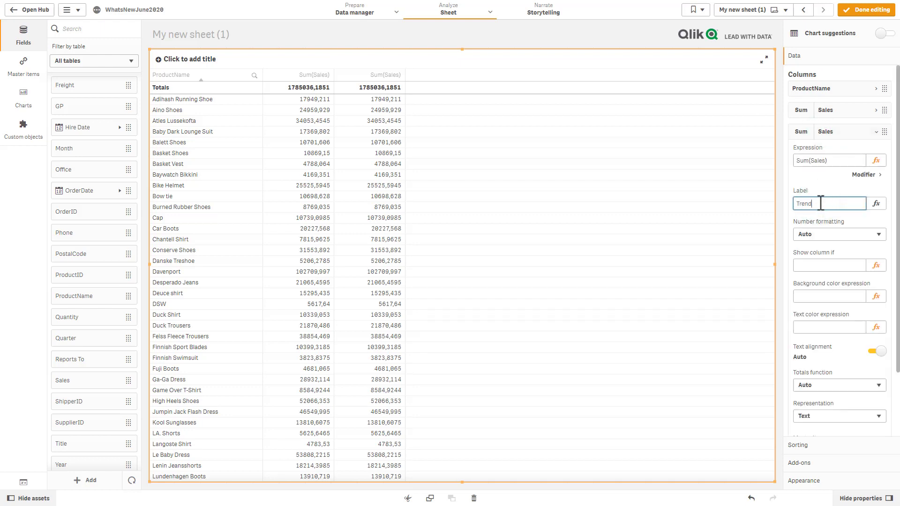
key("Return")
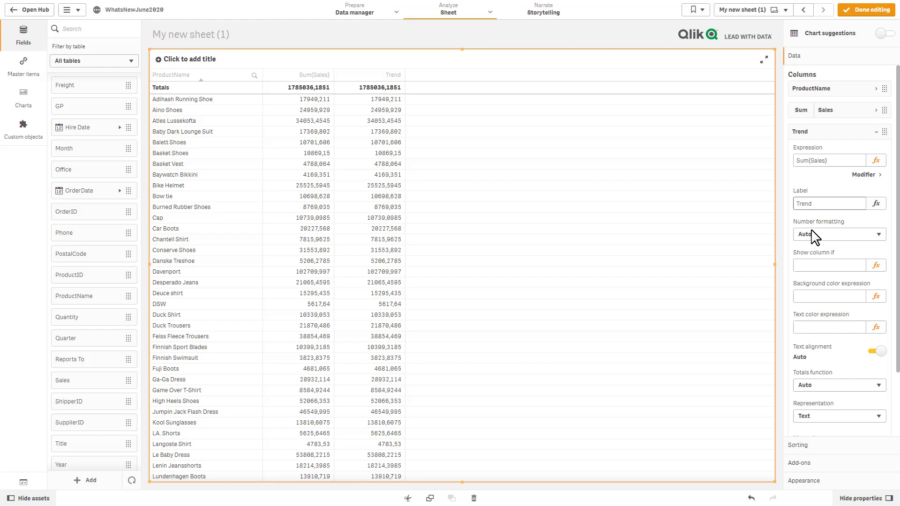
Step: Display the Trend column as a Mini chart and begin defining its dimension expression
scroll(801, 271, "down", 3)
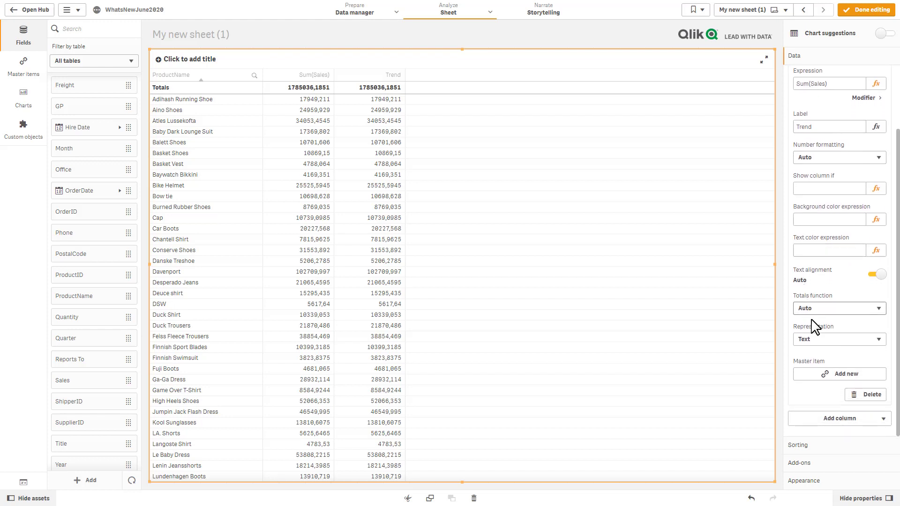
left_click(815, 340)
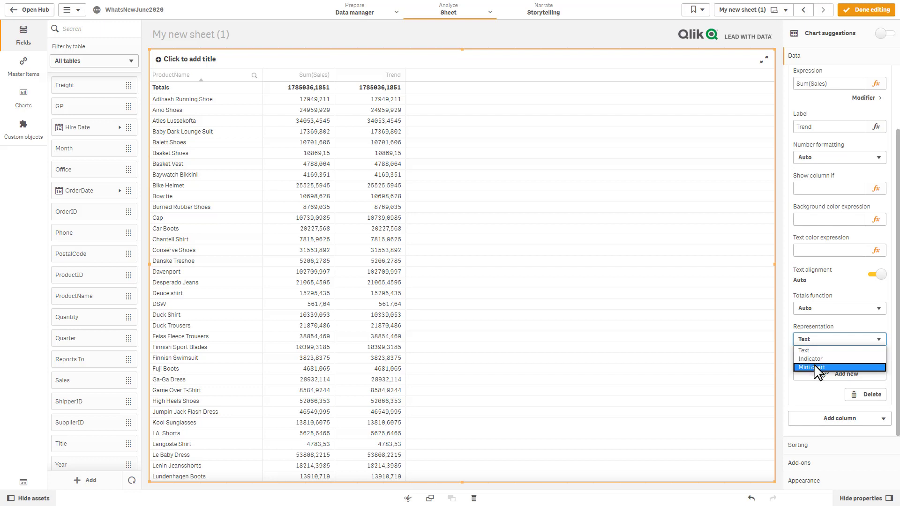
left_click(815, 367)
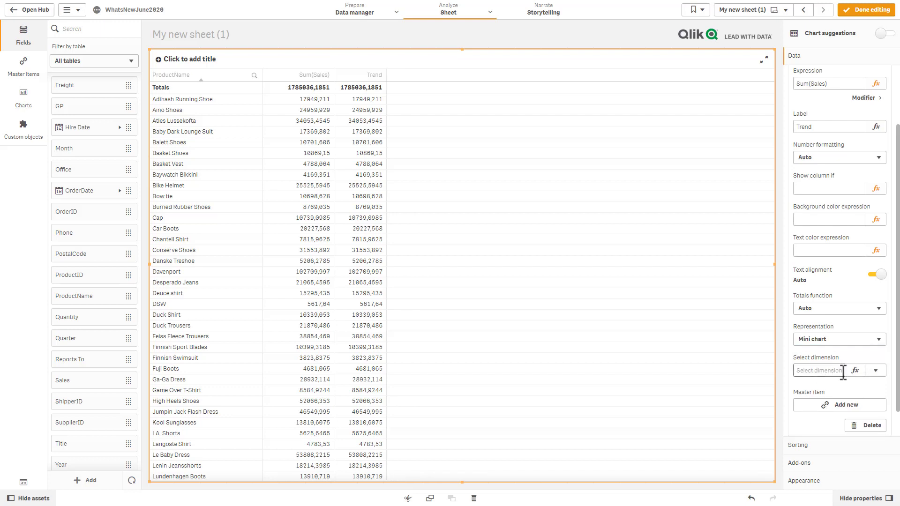
left_click(836, 371)
left_click(856, 371)
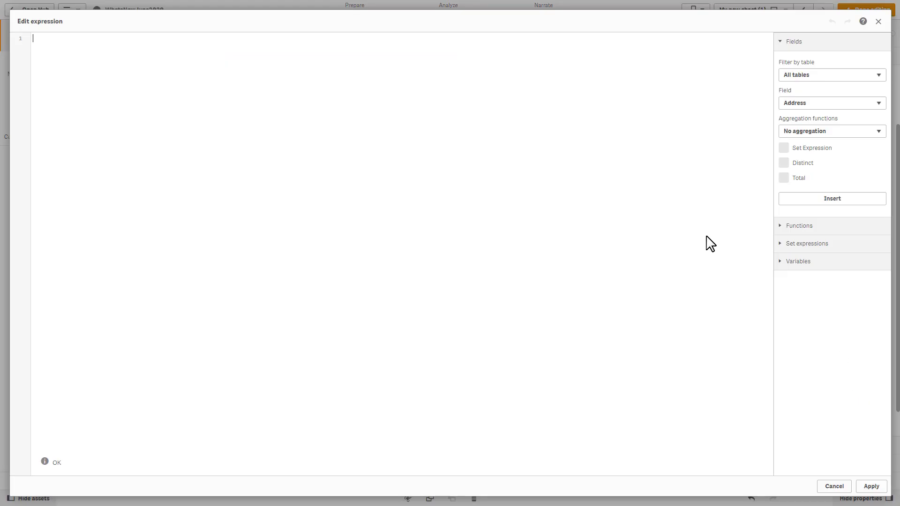
Step: Insert OrderDate.autoCalendar.Month as the mini chart's dimension expression and apply it
left_click(819, 104)
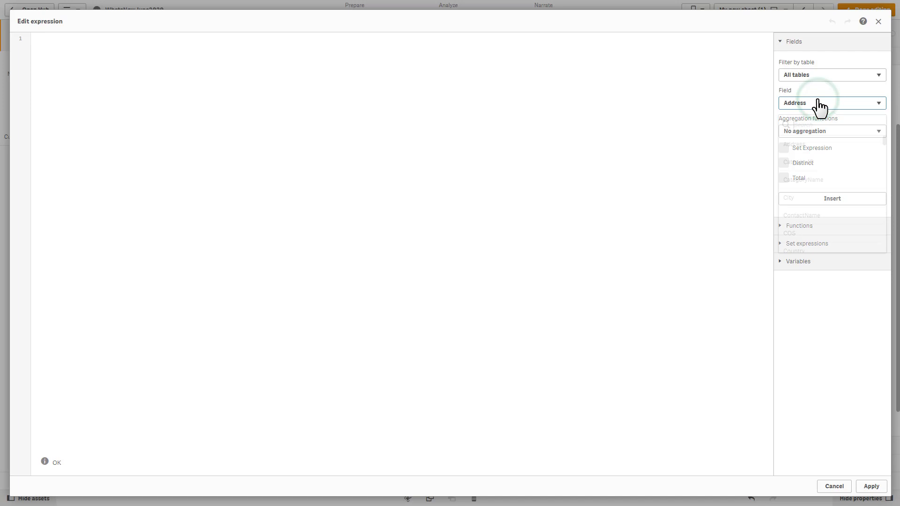
type("mon")
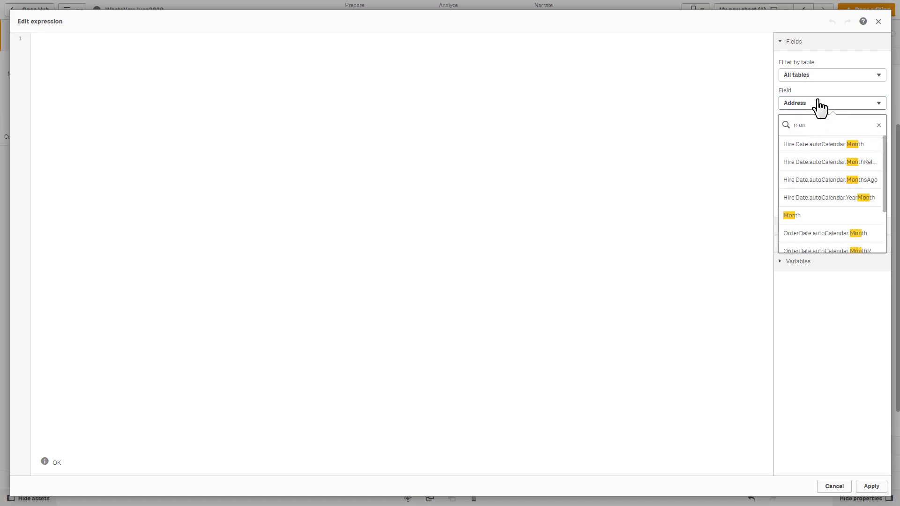
left_click(835, 234)
left_click(831, 201)
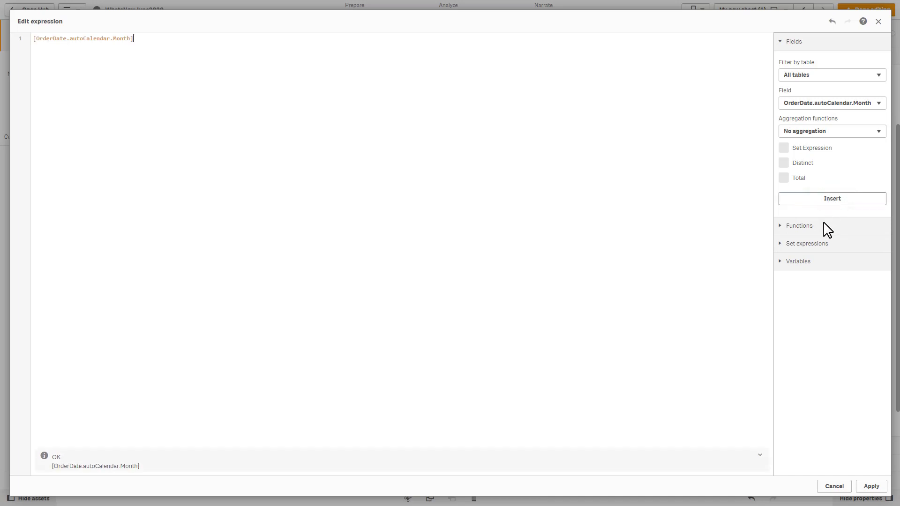
left_click(873, 485)
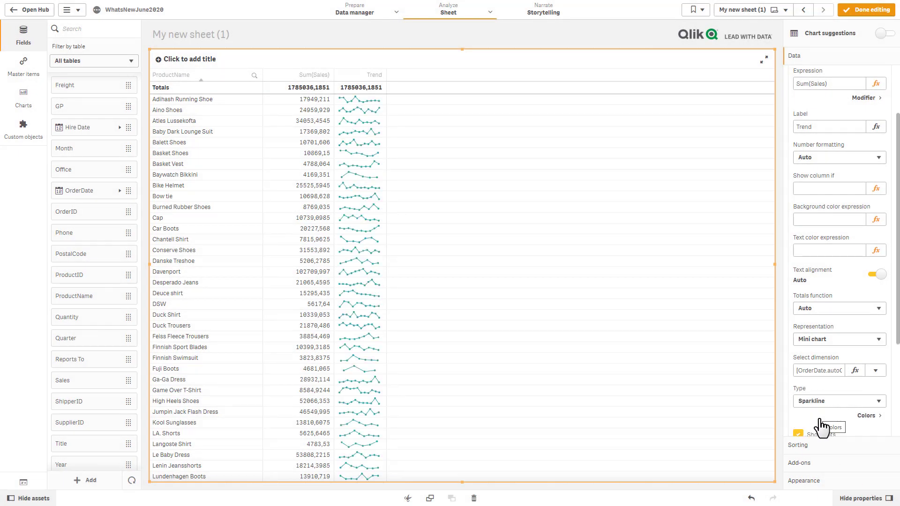
Step: Try Dots and Bars for the Trend mini chart, settle on Positive/negative, and expand Colors
left_click(847, 403)
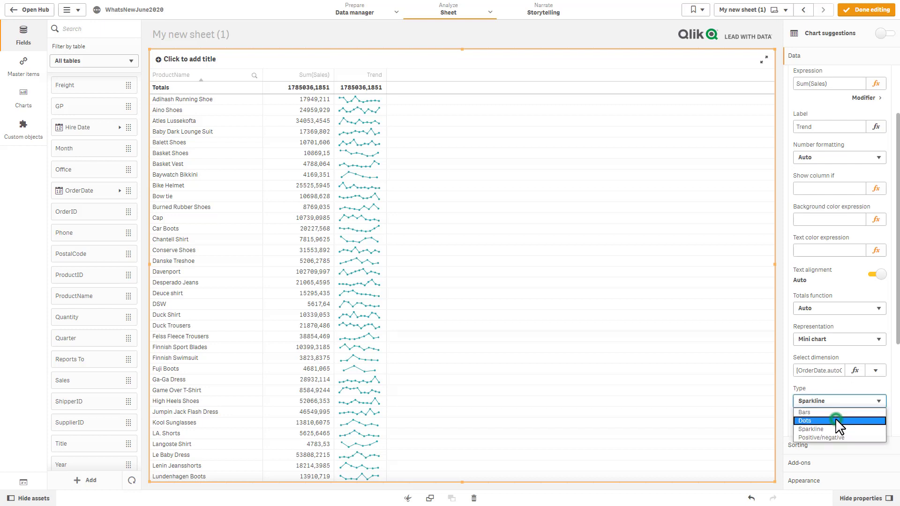
left_click(835, 420)
left_click(829, 402)
left_click(827, 411)
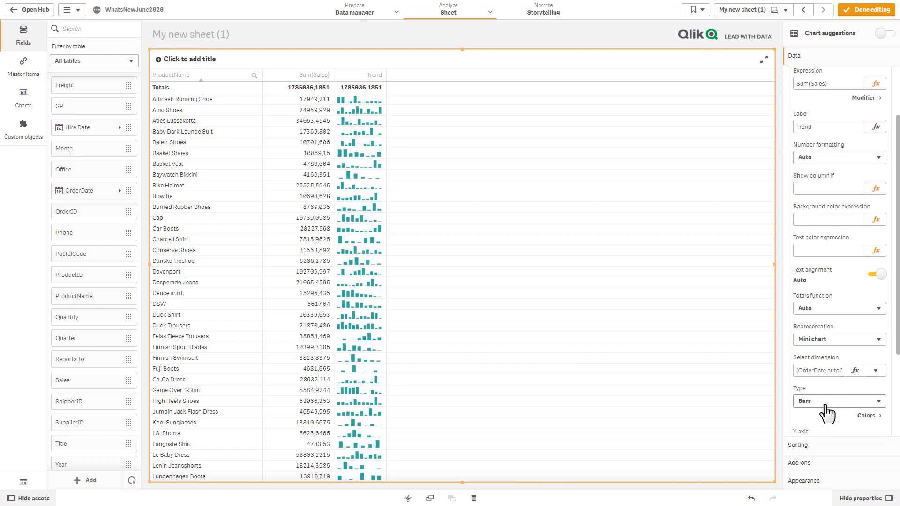
left_click(824, 402)
left_click(824, 437)
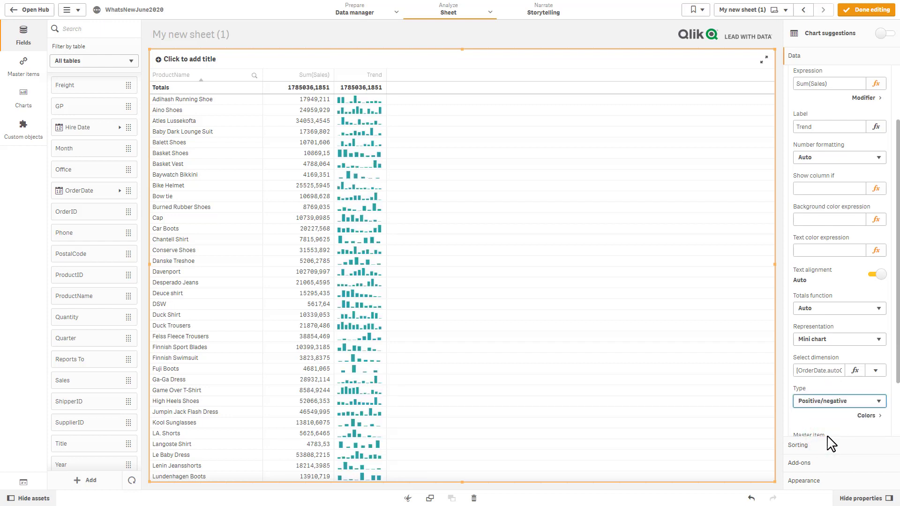
left_click(862, 417)
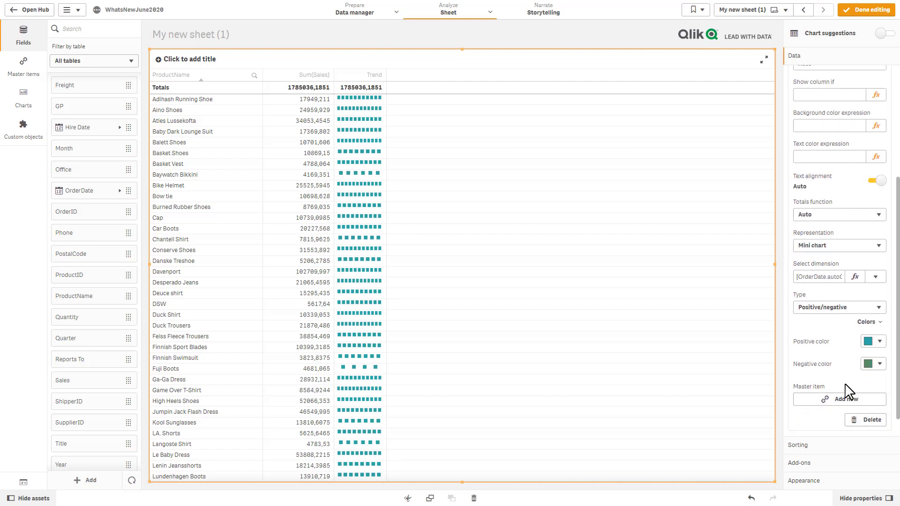
Step: Go to the Sparklines sheet and exit edit mode to view its sparkline table
left_click(772, 12)
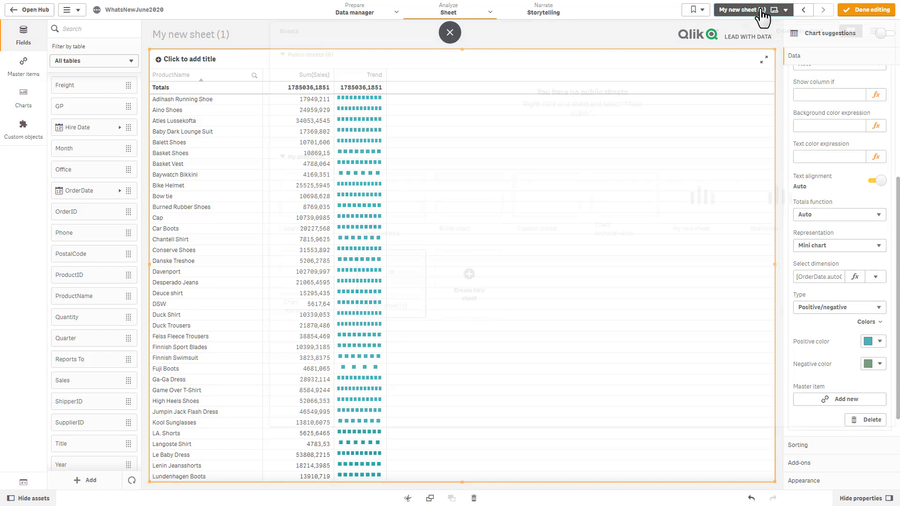
left_click(325, 210)
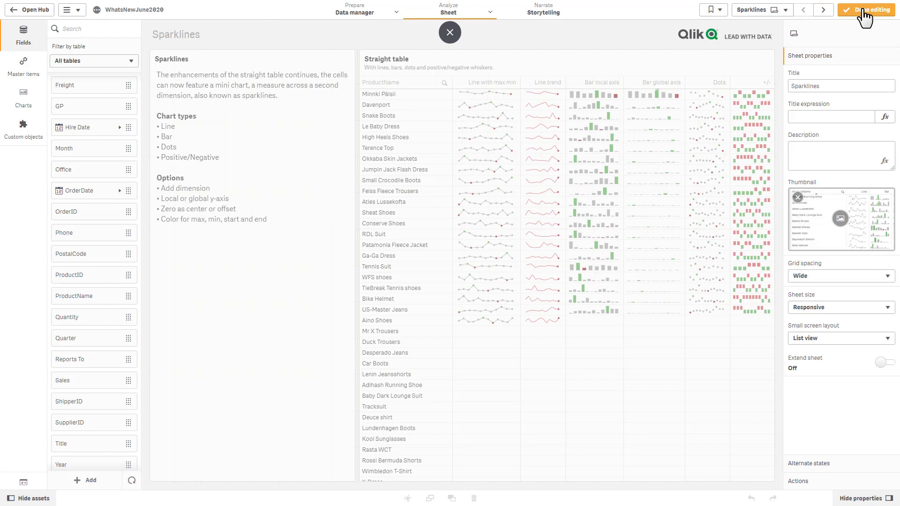
left_click(866, 9)
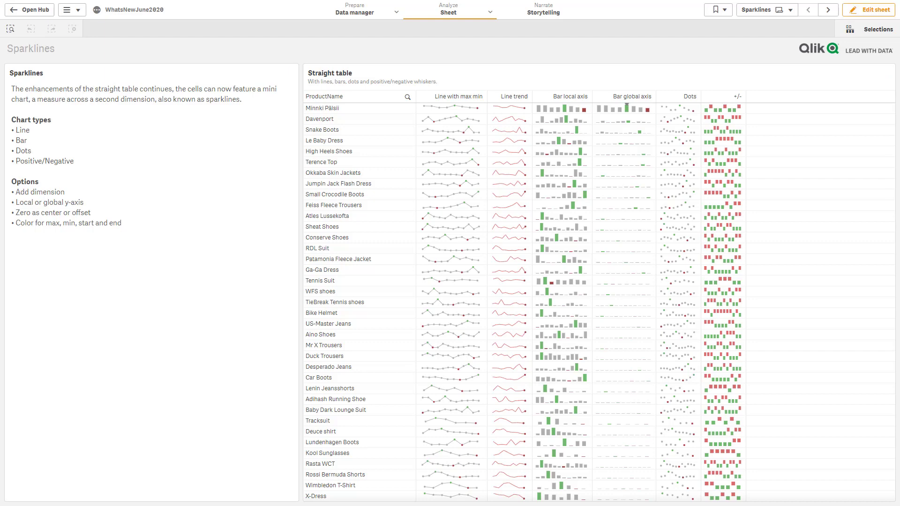
Step: Shrink the Sparklines text box to half height and place a CategoryName table below it
left_click(860, 10)
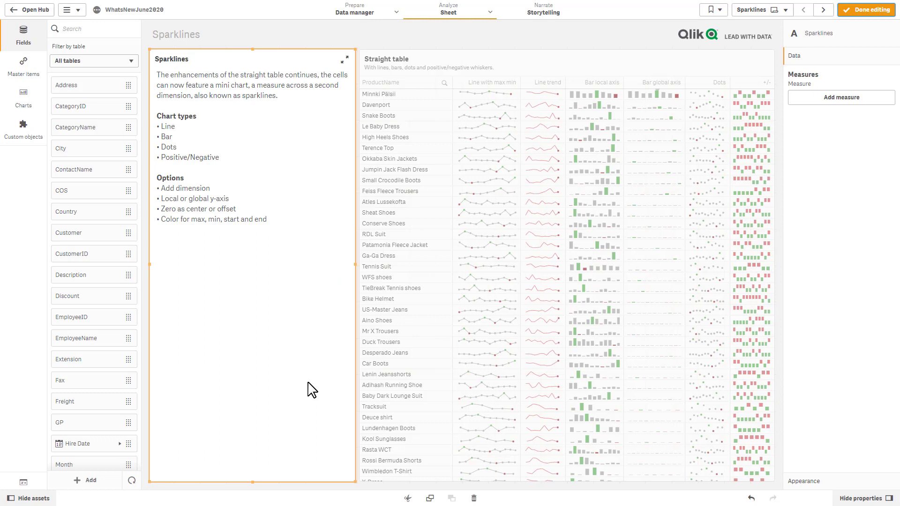
left_click_drag(252, 482, 256, 263)
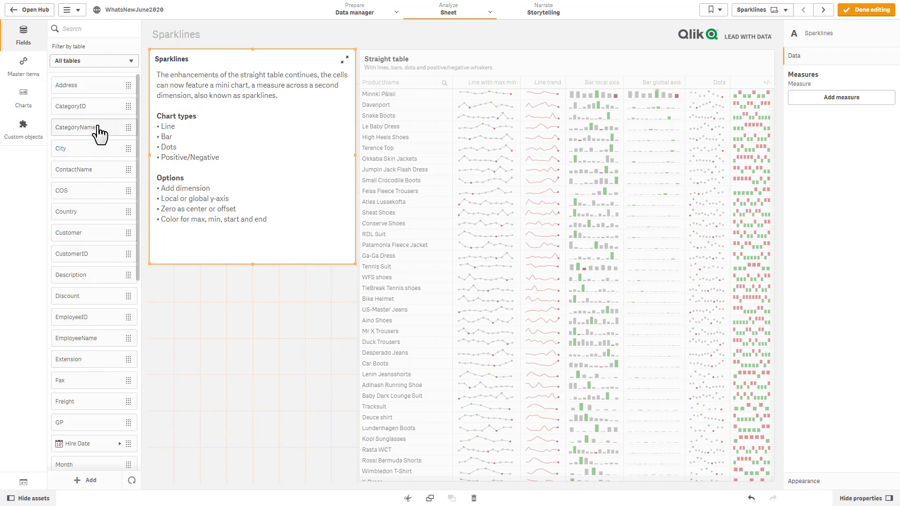
left_click_drag(96, 129, 217, 357)
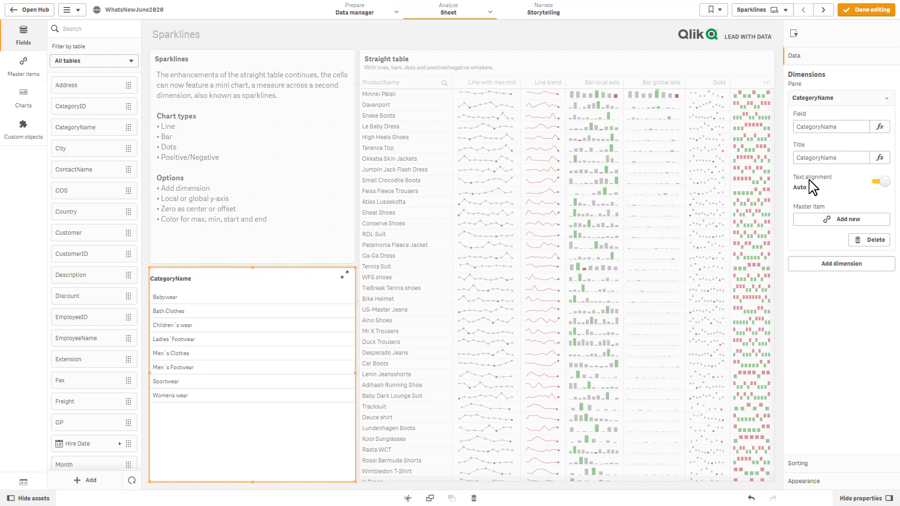
Step: Turn off auto alignment for CategoryName and, after trying right and left, center-align it
left_click(879, 182)
left_click(841, 220)
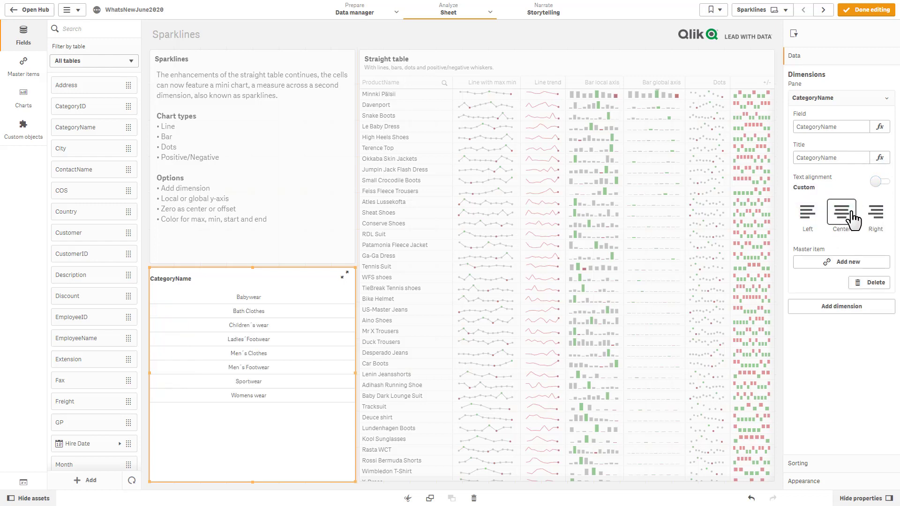
left_click(876, 213)
left_click(839, 218)
left_click(812, 222)
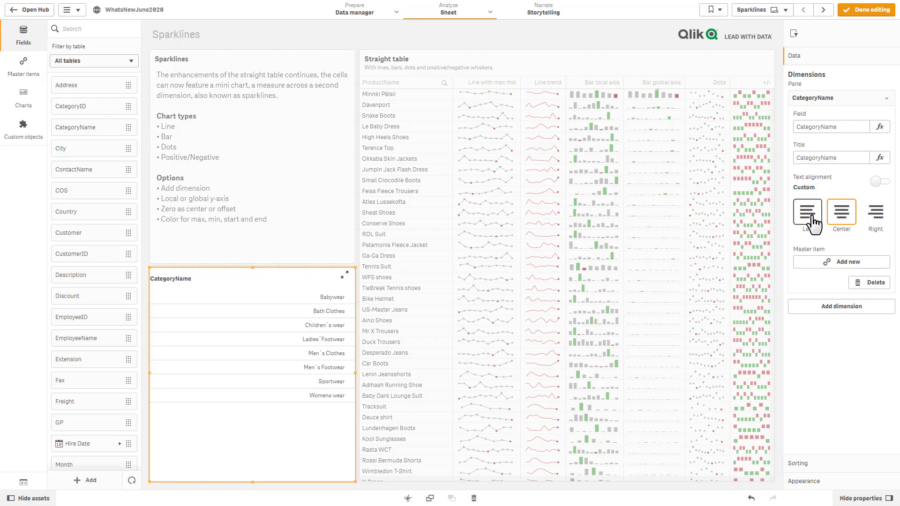
left_click(837, 220)
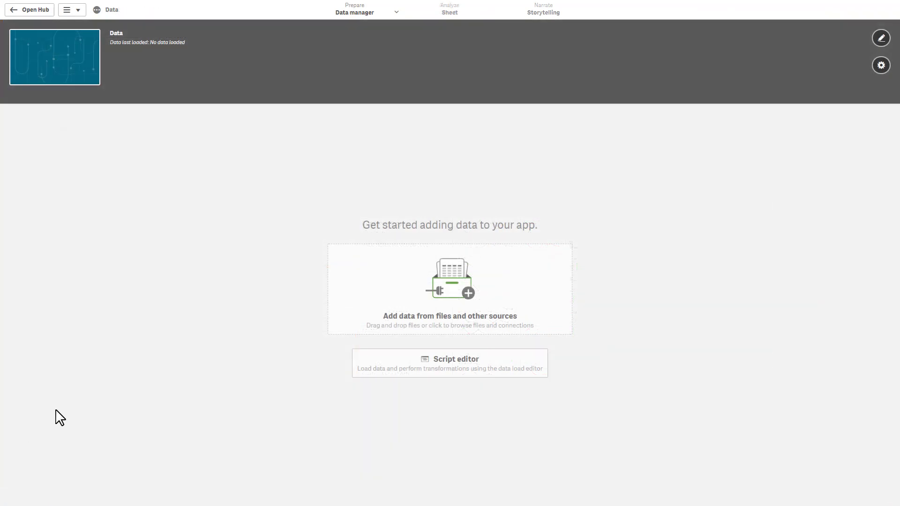
Step: Choose 'Add data from files and other sources' in the empty Data app
left_click(428, 314)
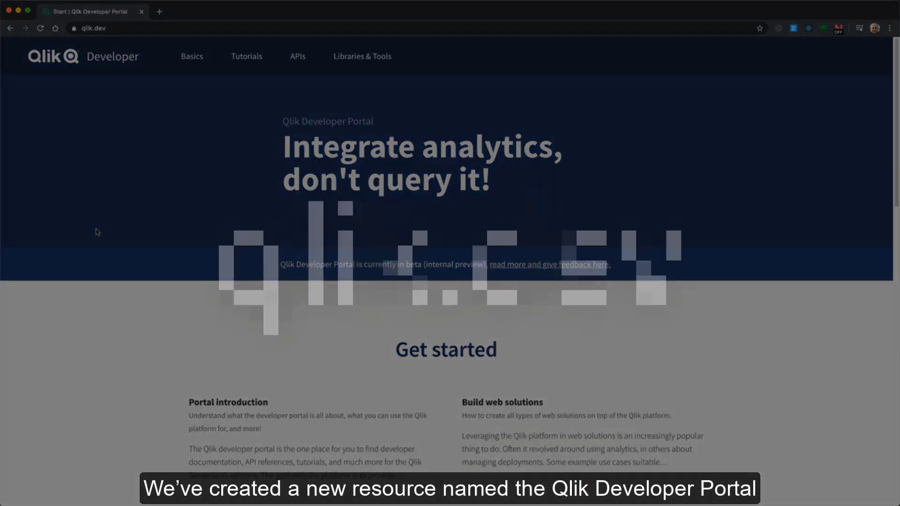
Step: View the featured nebula.js code sample and the List apps example response on qlik.dev
scroll(97, 231, "down", 3)
scroll(96, 232, "down", 7)
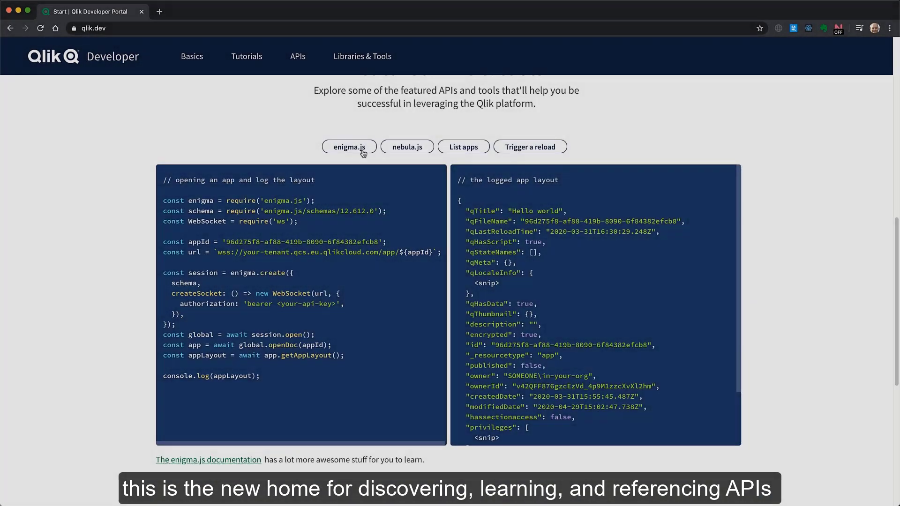
left_click(392, 150)
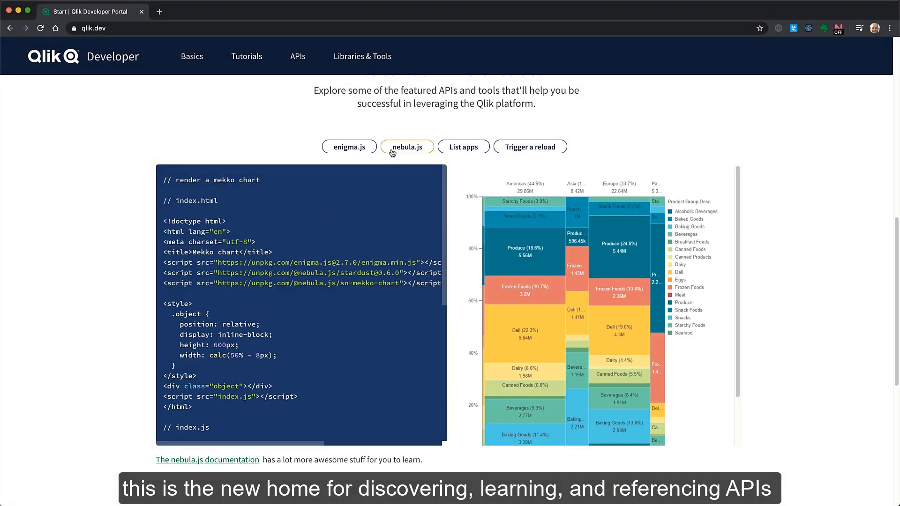
left_click(473, 150)
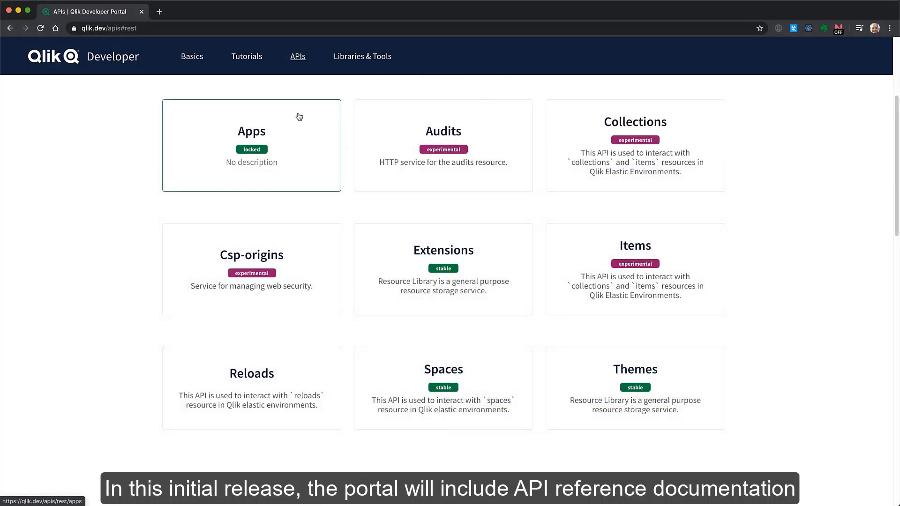
Step: Open the Apps API REST reference, then read the Get started with Qlik CLI tutorial
left_click(299, 116)
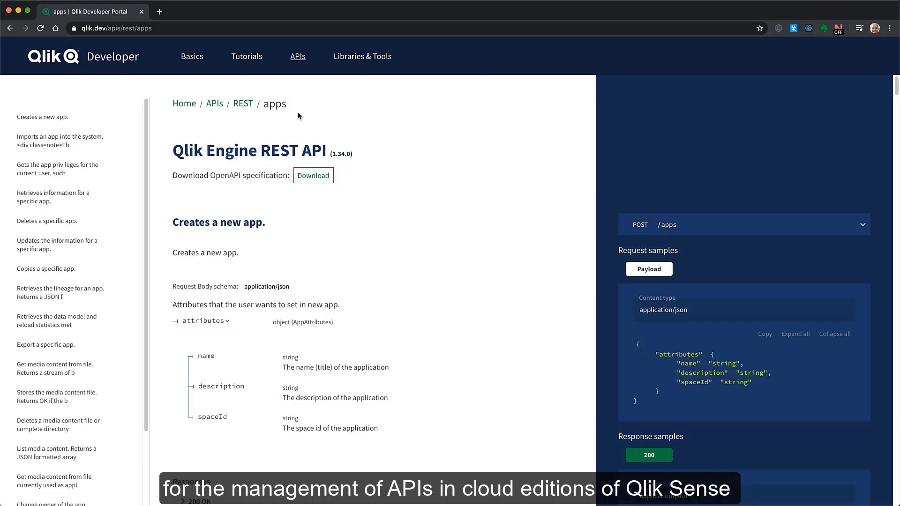
scroll(384, 210, "down", 5)
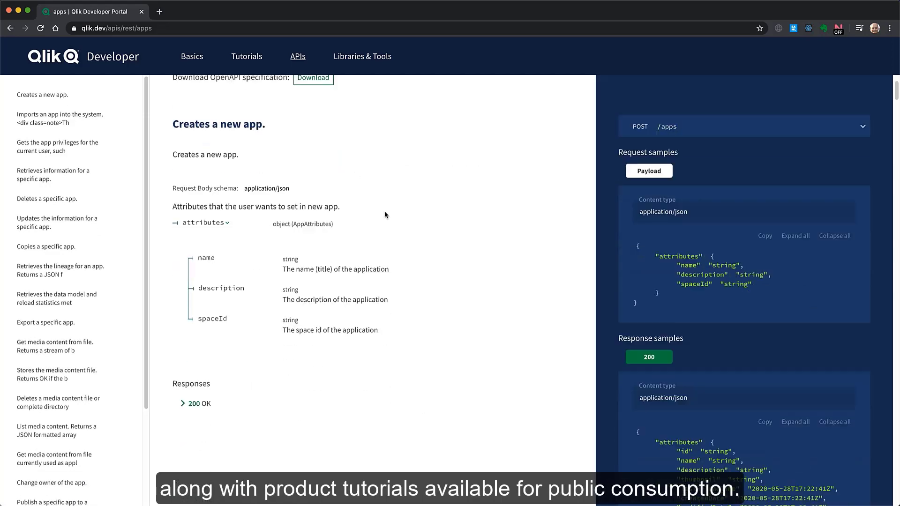
mouse_move(261, 64)
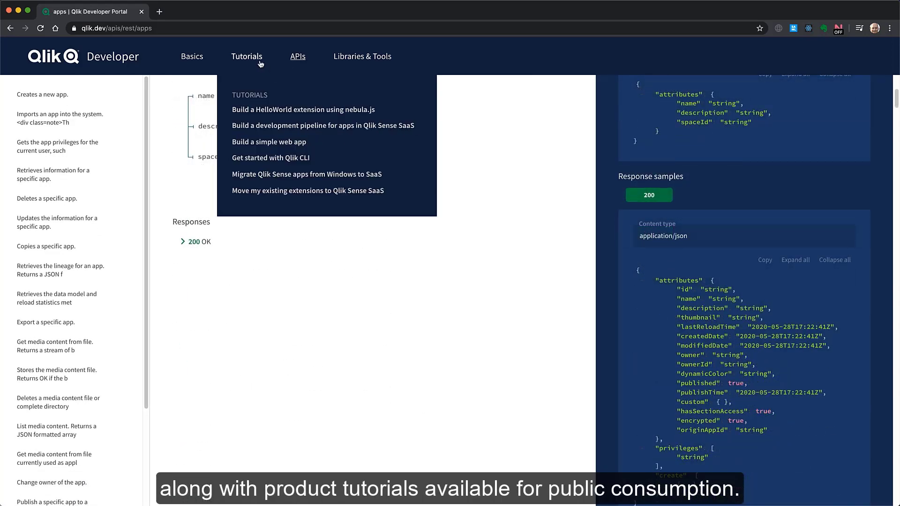
left_click(270, 158)
scroll(432, 261, "down", 20)
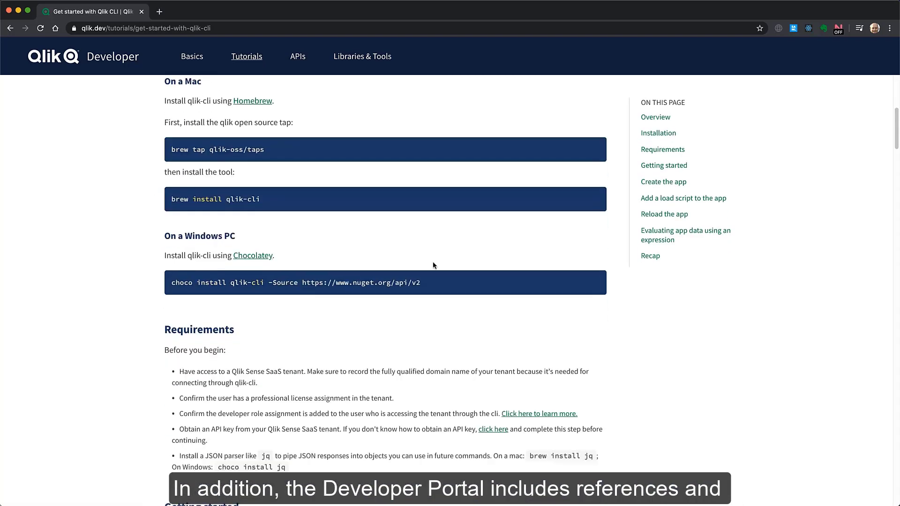
scroll(432, 265, "down", 3)
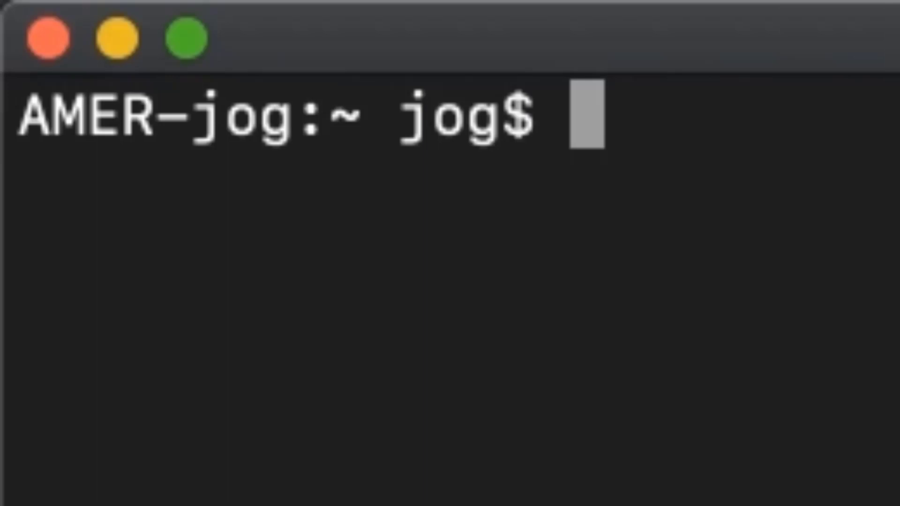
Step: Run 'qlik app --help', then 'qlik app create --attributes-name fizz -q' to create app fizz
type("qlik")
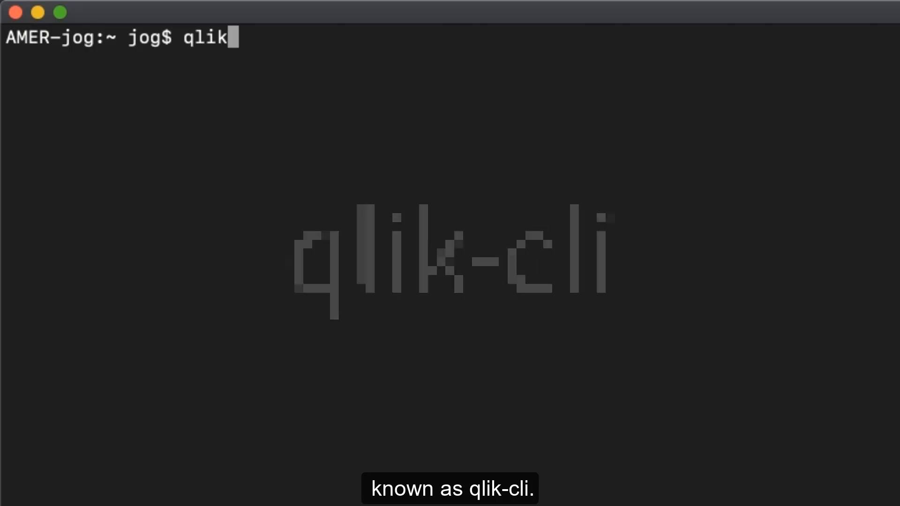
type("qli")
type("k app")
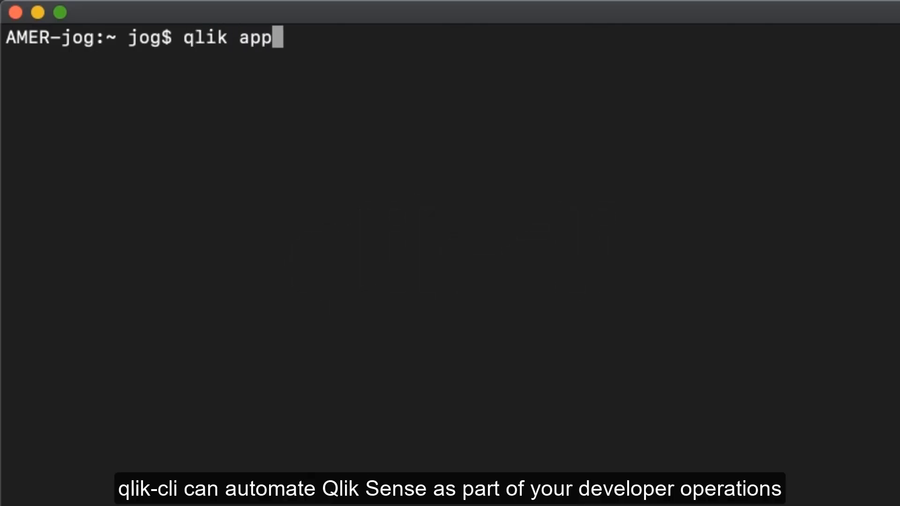
type(" --")
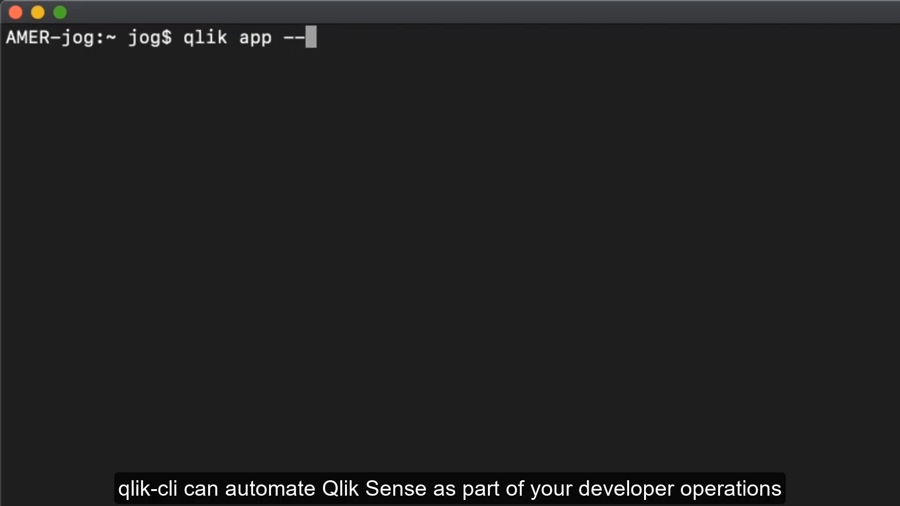
type("help")
key("Return")
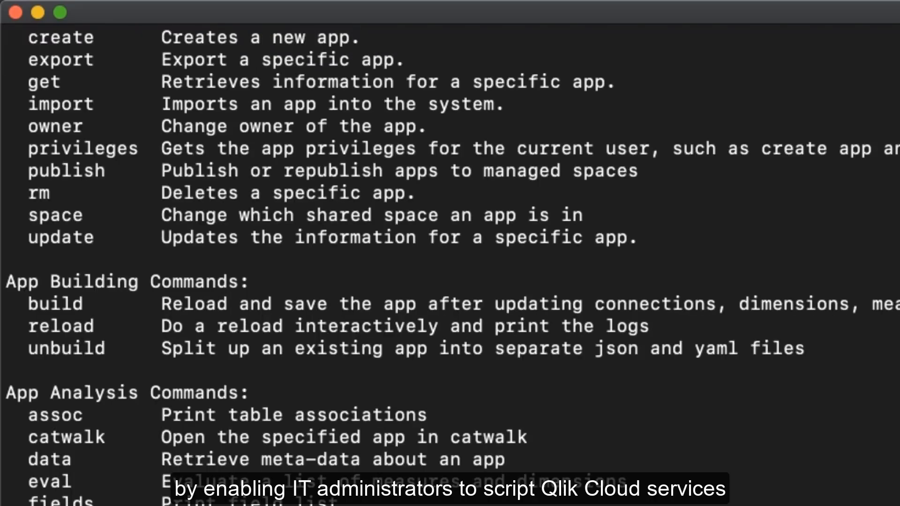
type("ql")
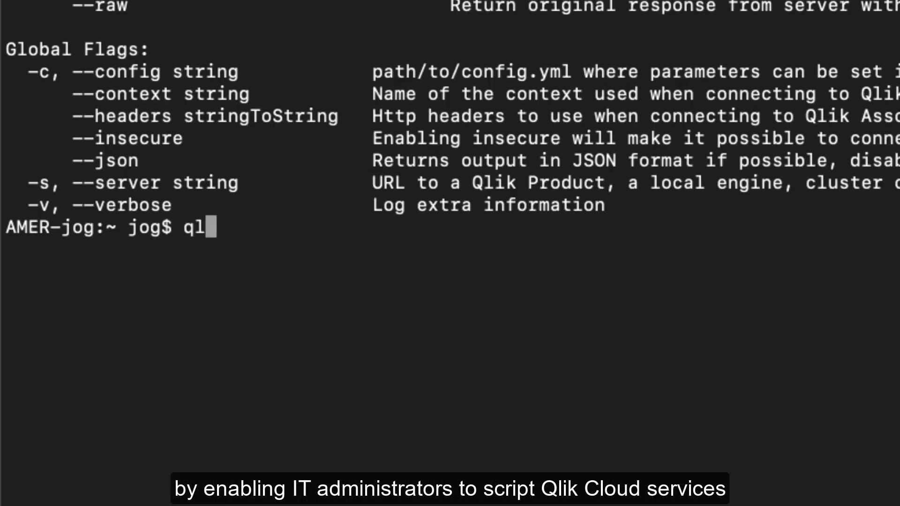
type("ik app cr")
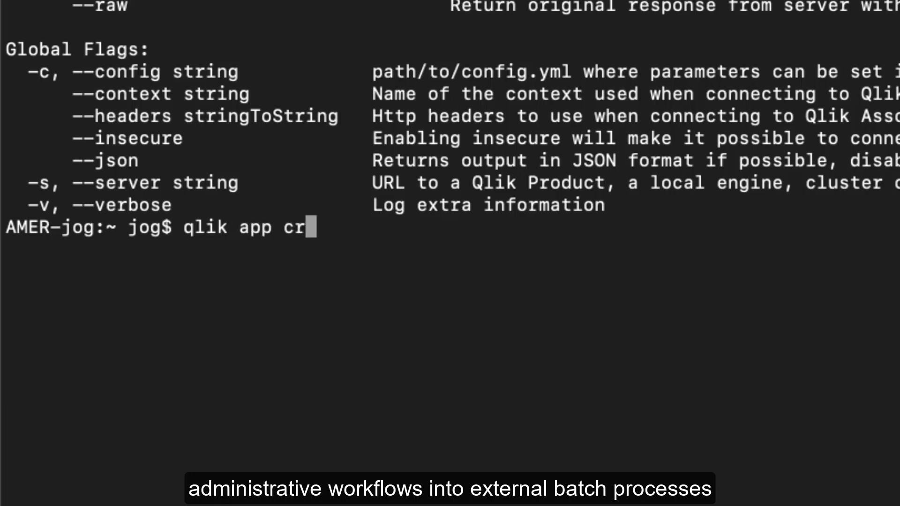
type("eate --at")
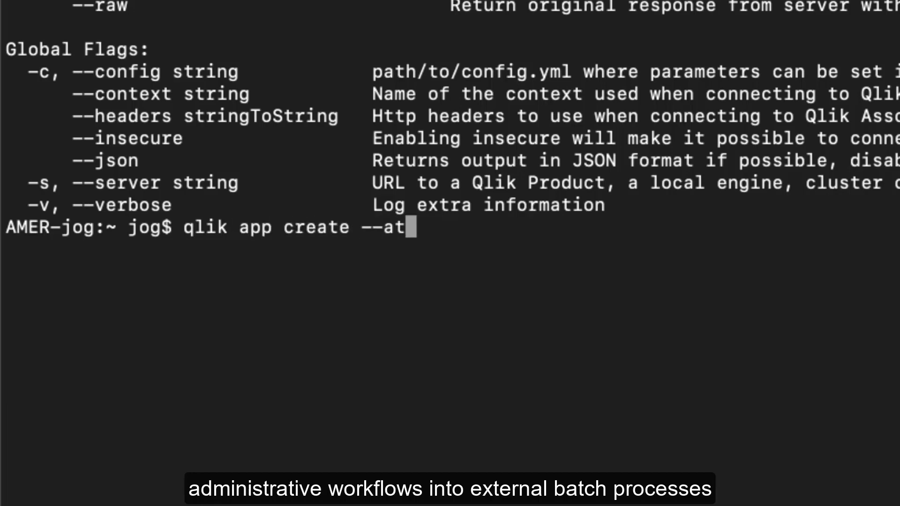
type("tributes-name")
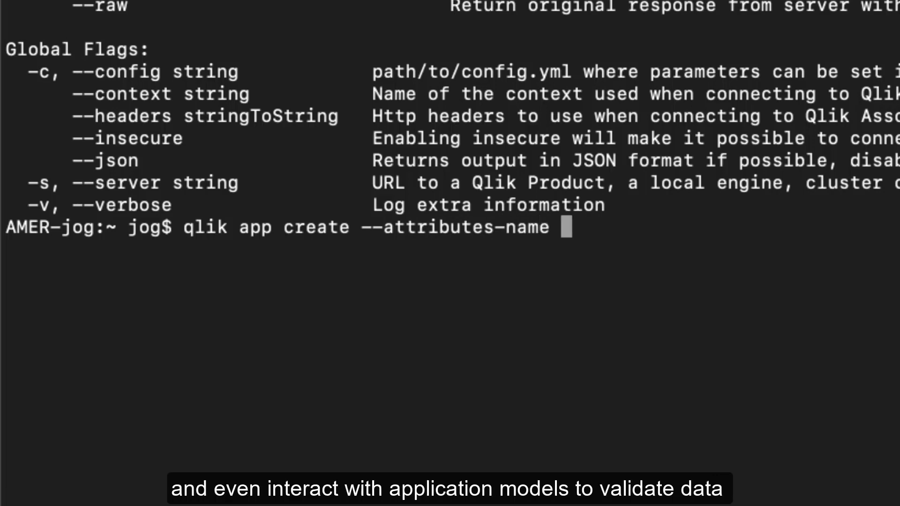
type(" fizz -q")
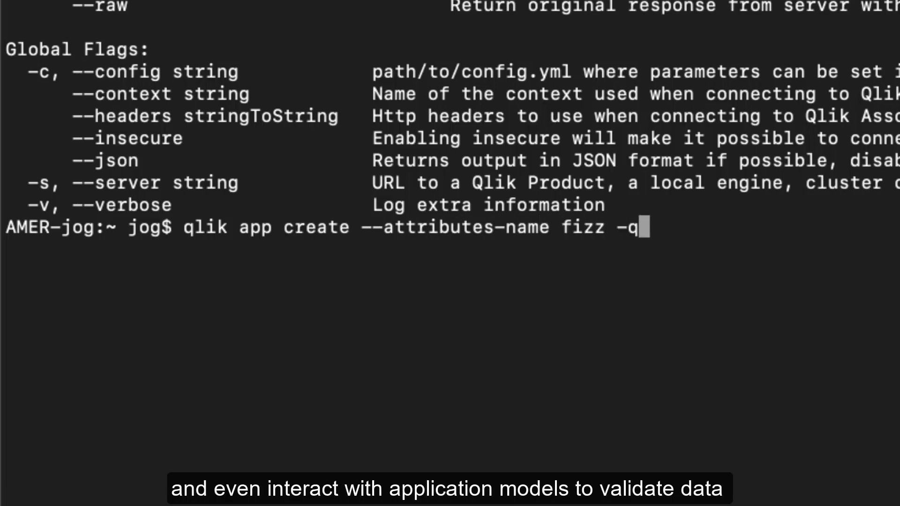
key("Return")
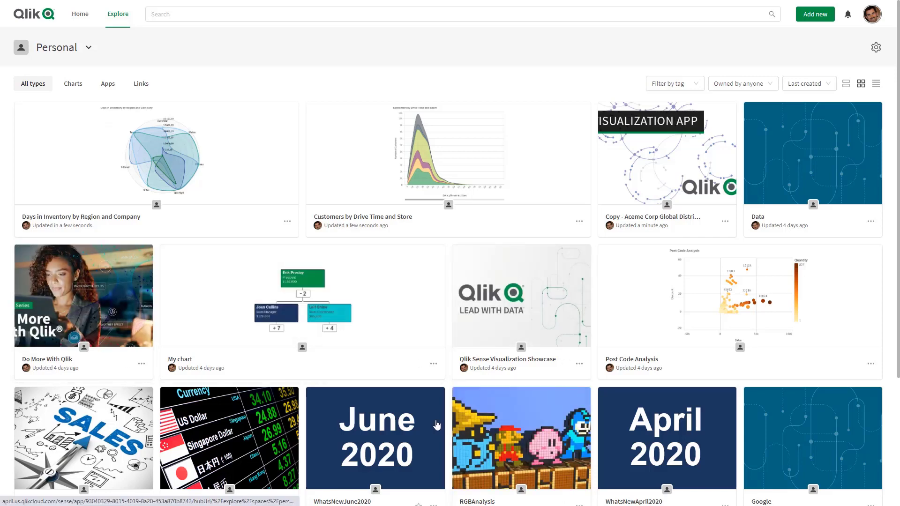
Step: Filter the Personal space by Charts, Apps and Links, then return to All types
left_click(73, 85)
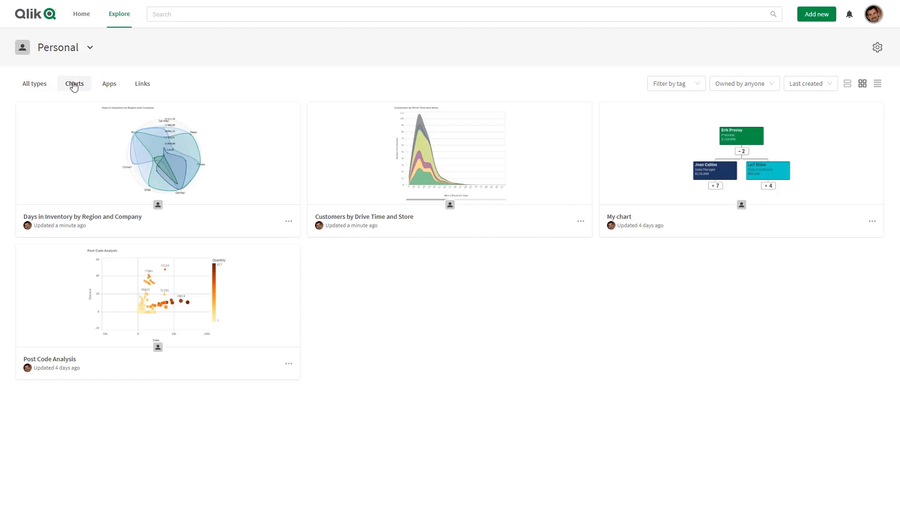
left_click(105, 83)
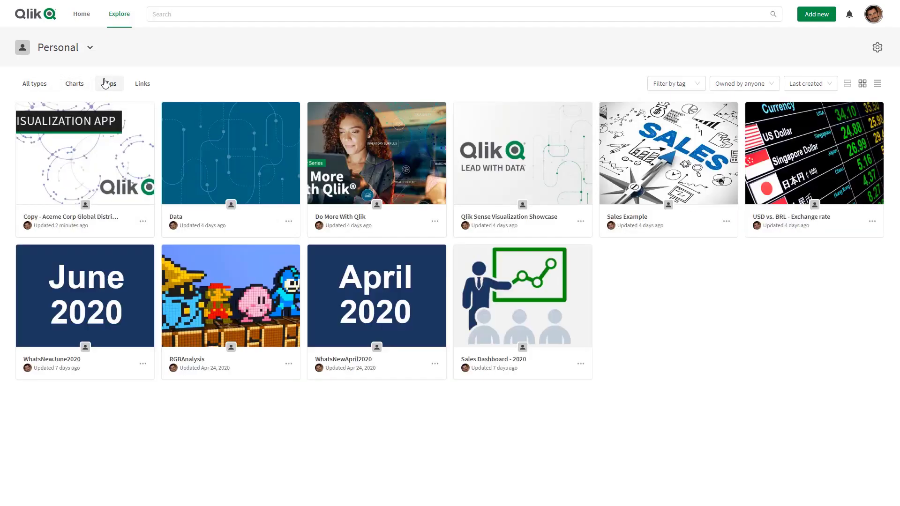
left_click(140, 85)
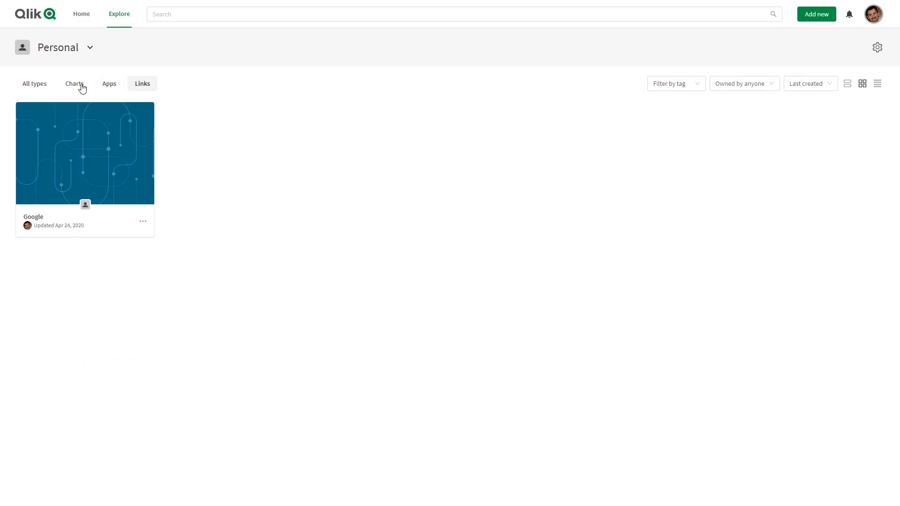
left_click(45, 87)
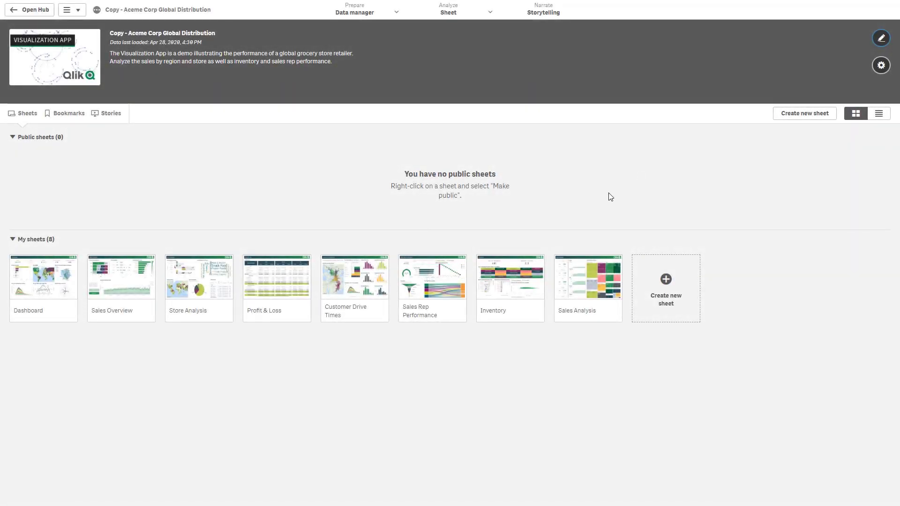
Step: Open the Customer Drive Times sheet from My sheets
left_click(366, 281)
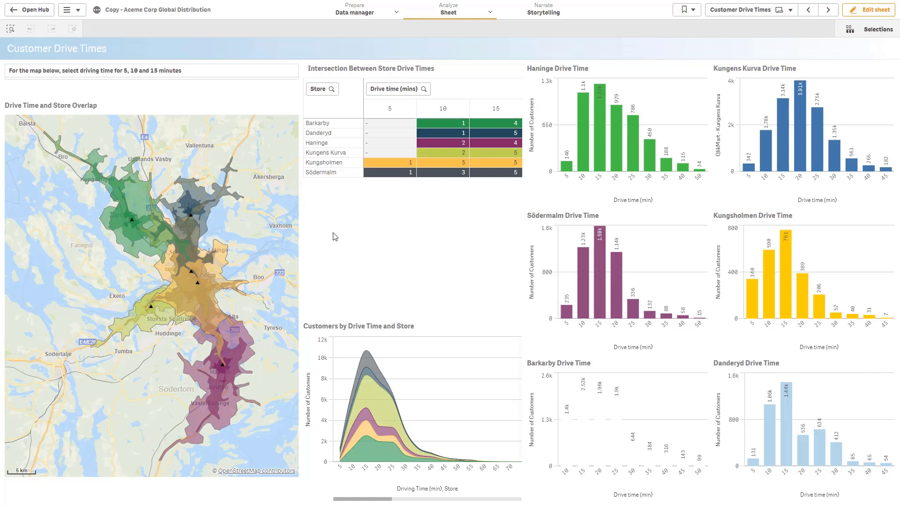
Step: Select the Kungsholmen drive-time area on the map and confirm the selection
right_click(603, 122)
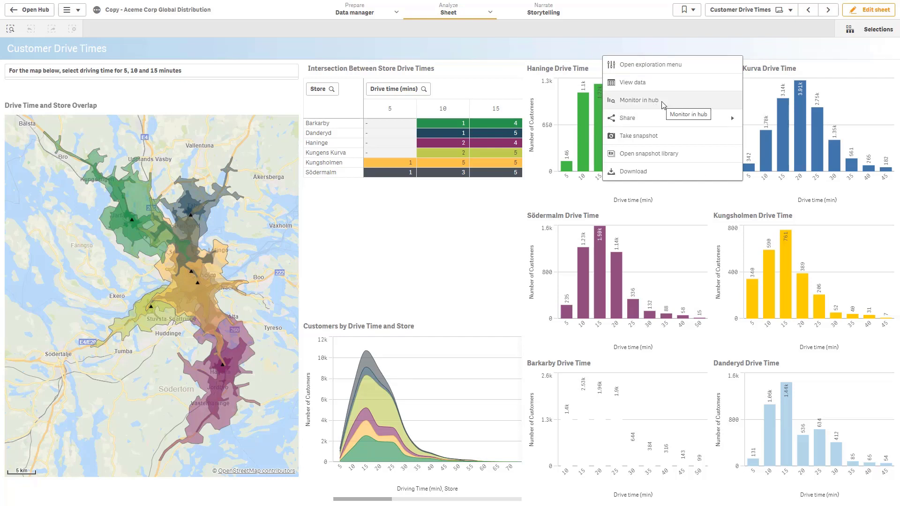
left_click(459, 242)
left_click(204, 289)
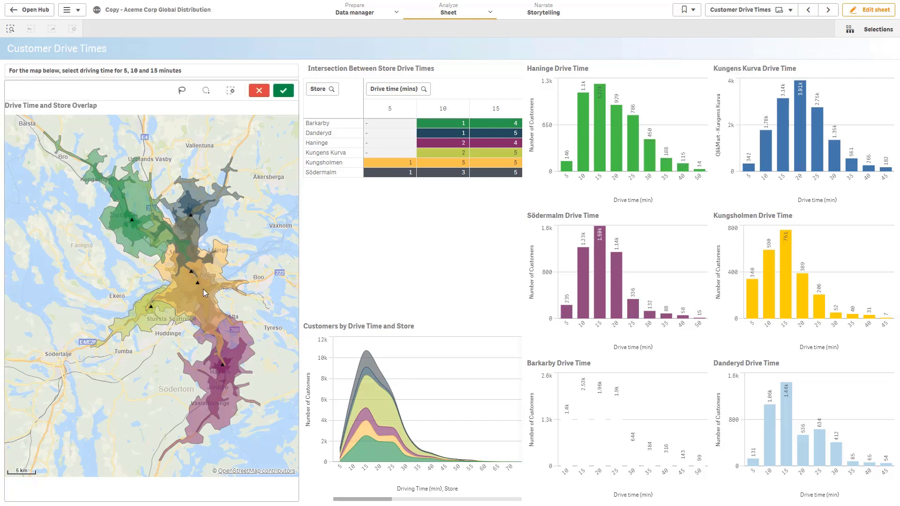
left_click(283, 90)
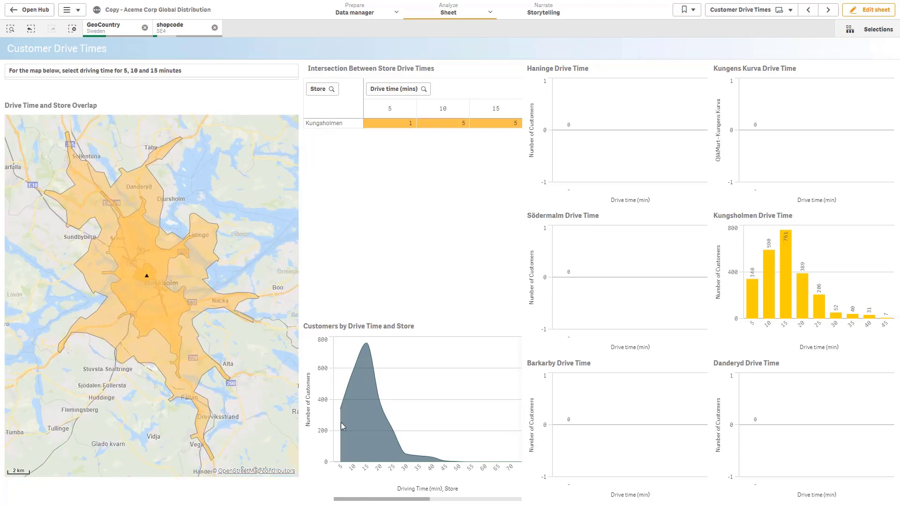
right_click(379, 405)
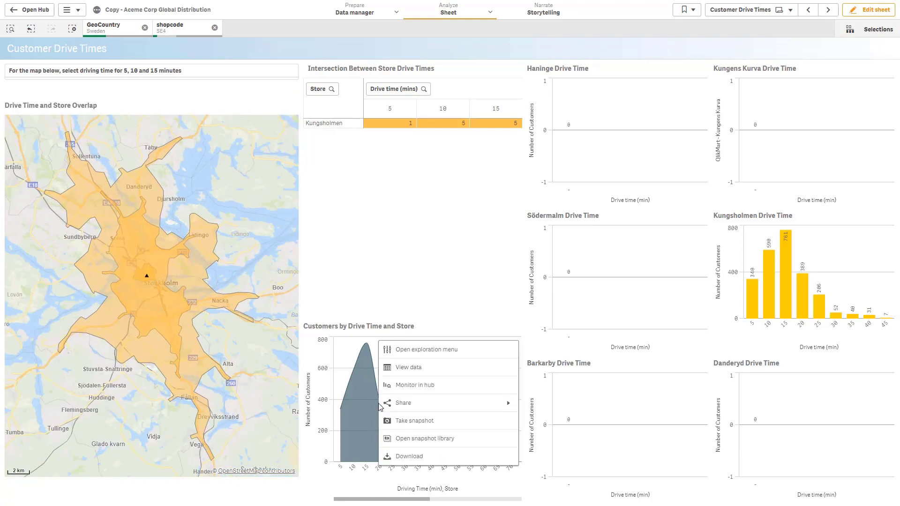
Step: Monitor the Customers by Drive Time and Store chart in the hub, then open Hub Home
left_click(409, 387)
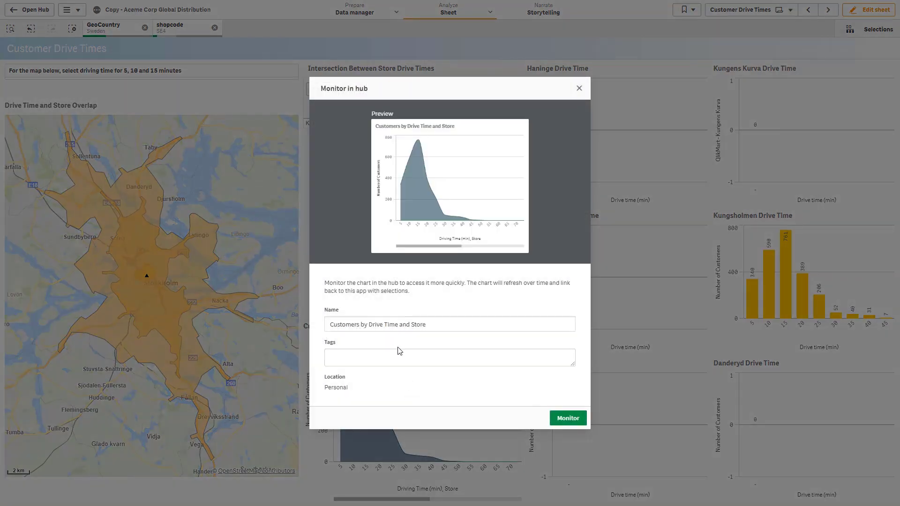
left_click(567, 419)
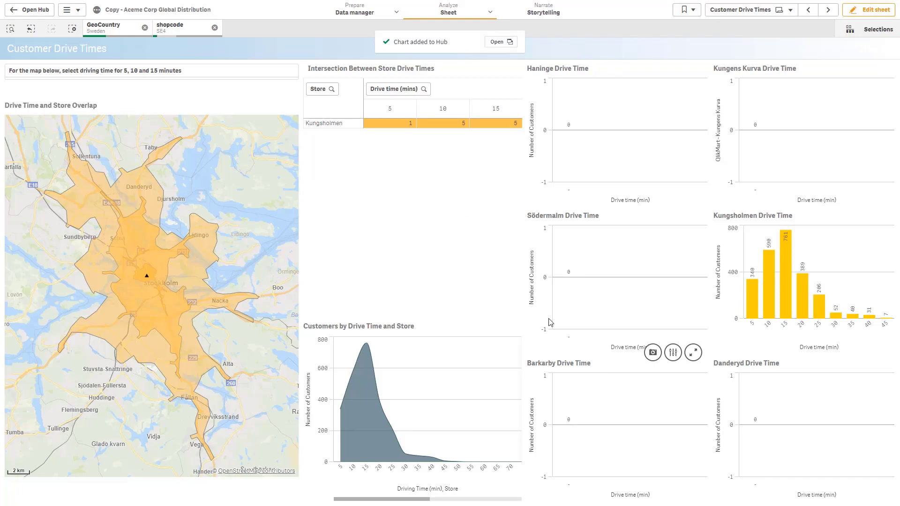
left_click(498, 41)
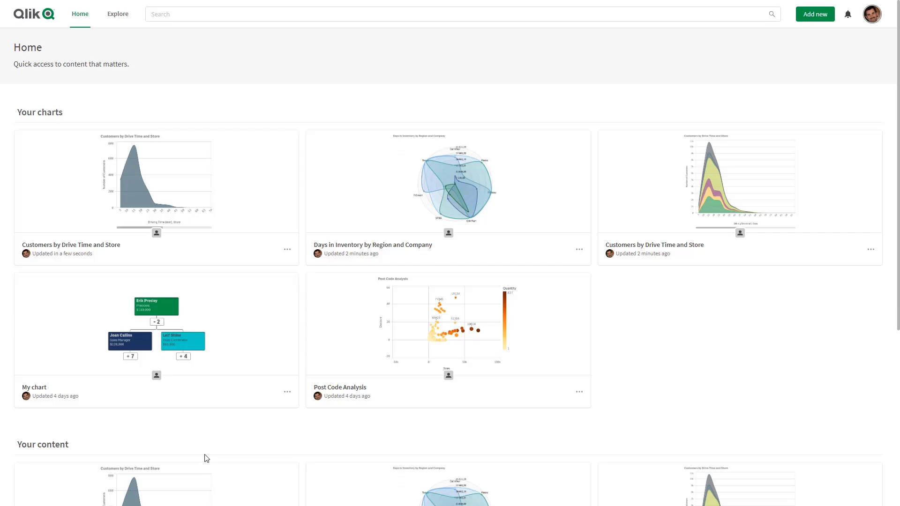
Step: View the Customers by Drive Time and Store chart from its Hub Home card
left_click(183, 192)
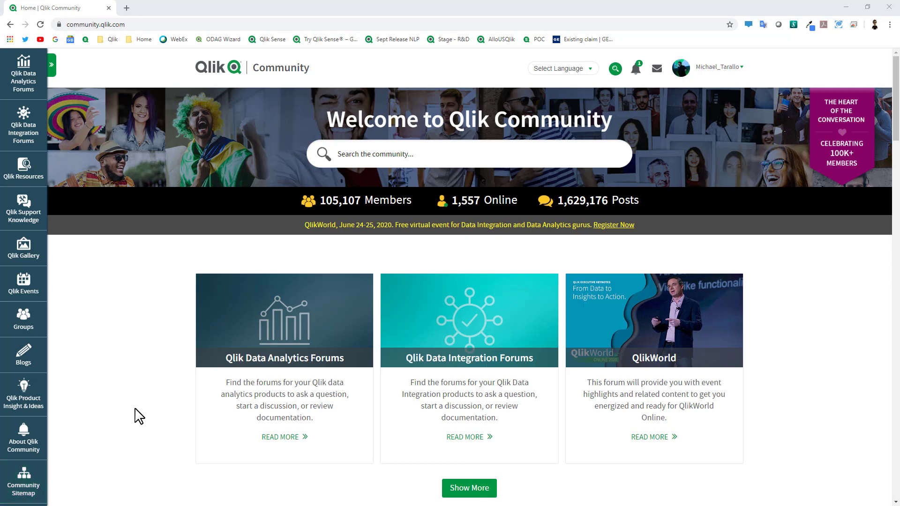
Step: Go to the Qlik Sense forum under Qlik Data Analytics Forums and find Featured Content
left_click(40, 84)
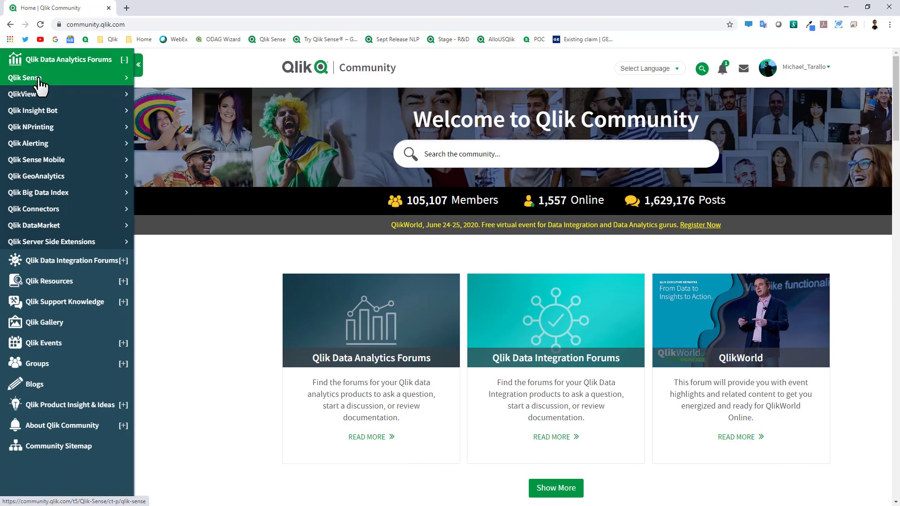
left_click(40, 83)
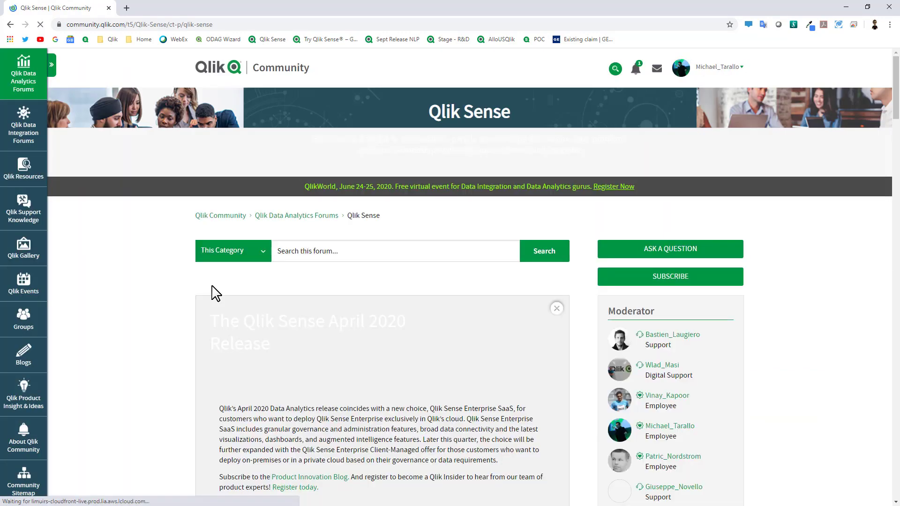
scroll(224, 291, "down", 6)
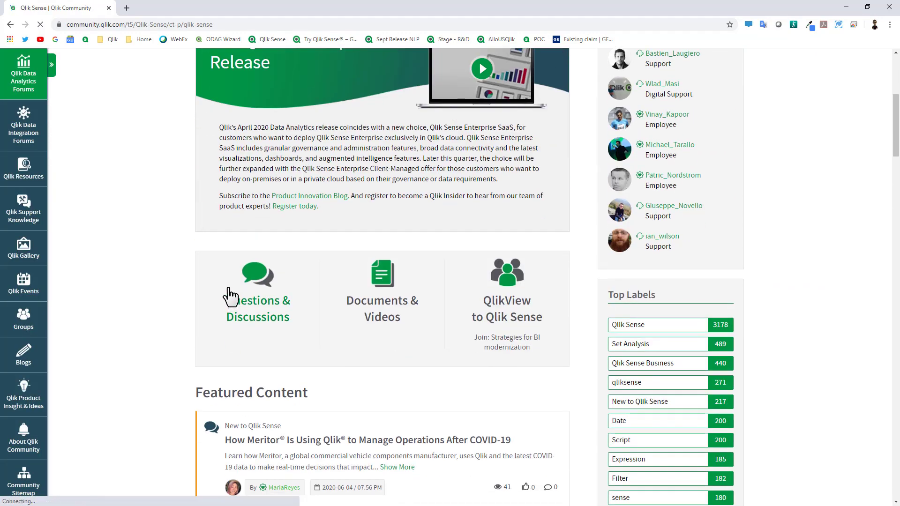
scroll(195, 277, "down", 5)
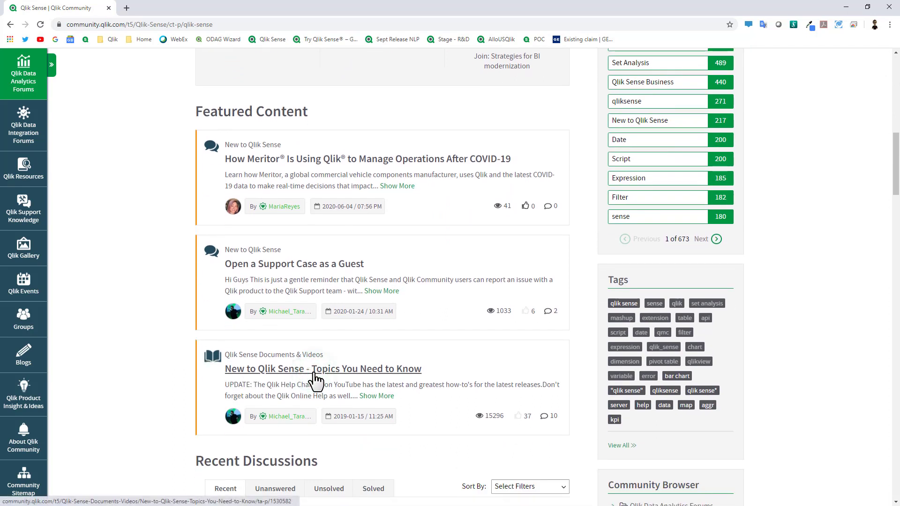
Step: Open and read the 'New to Qlik Sense - Topics You Need to Know' article
left_click(314, 373)
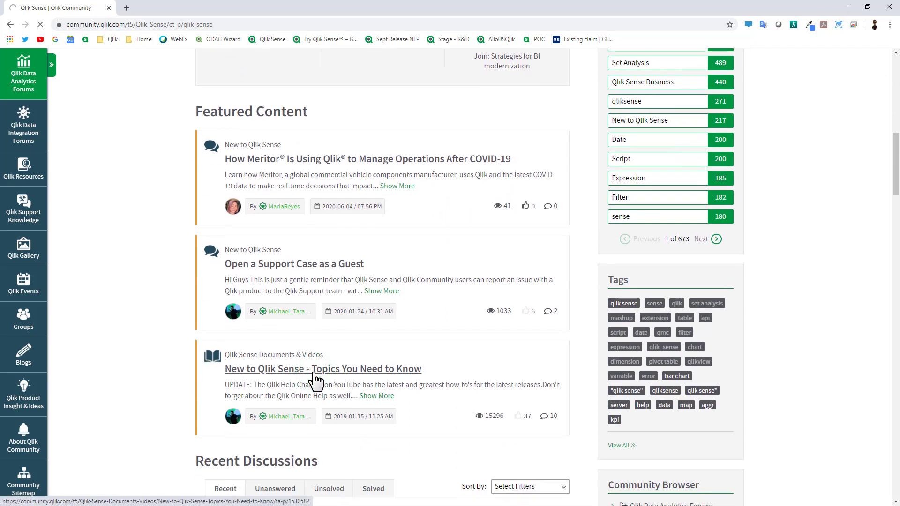
scroll(319, 375, "down", 2)
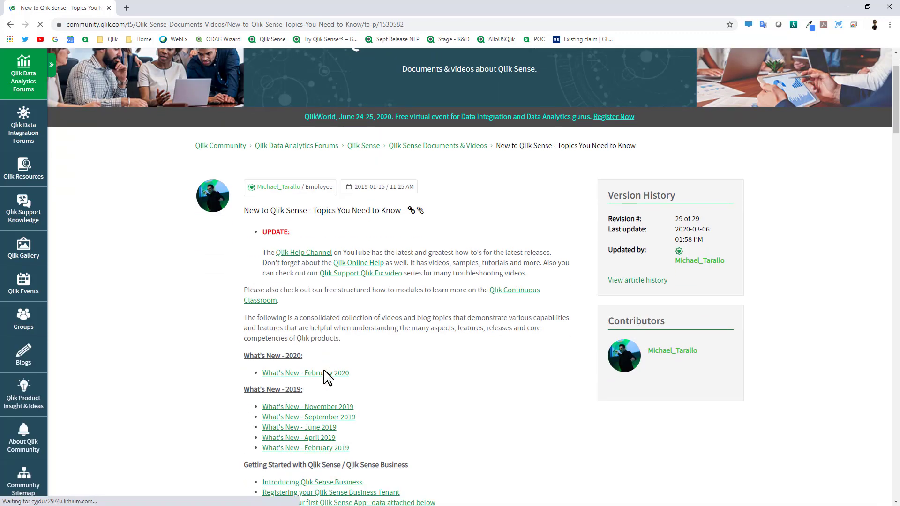
scroll(375, 370, "down", 7)
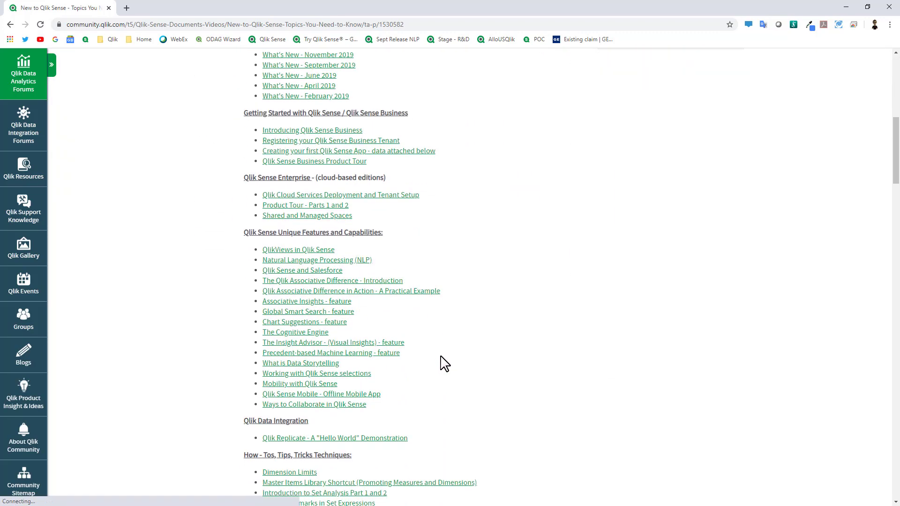
scroll(444, 363, "down", 2)
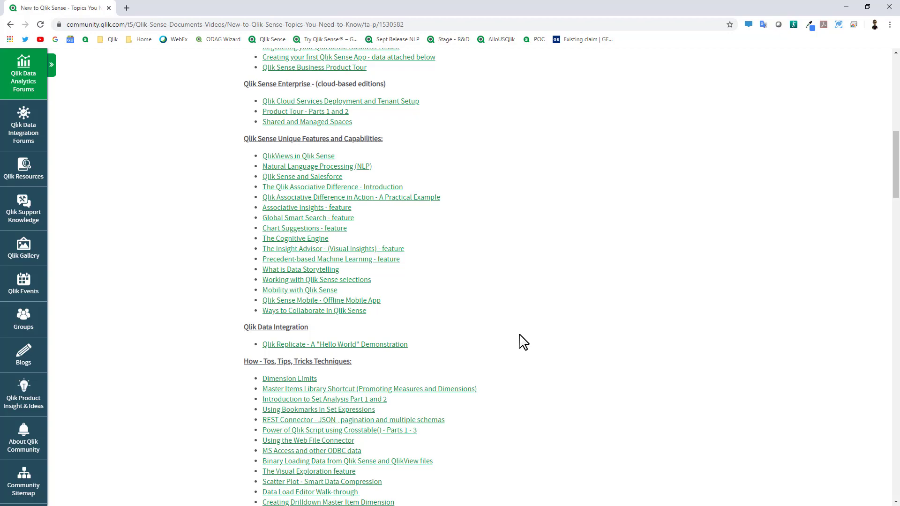
scroll(523, 342, "down", 2)
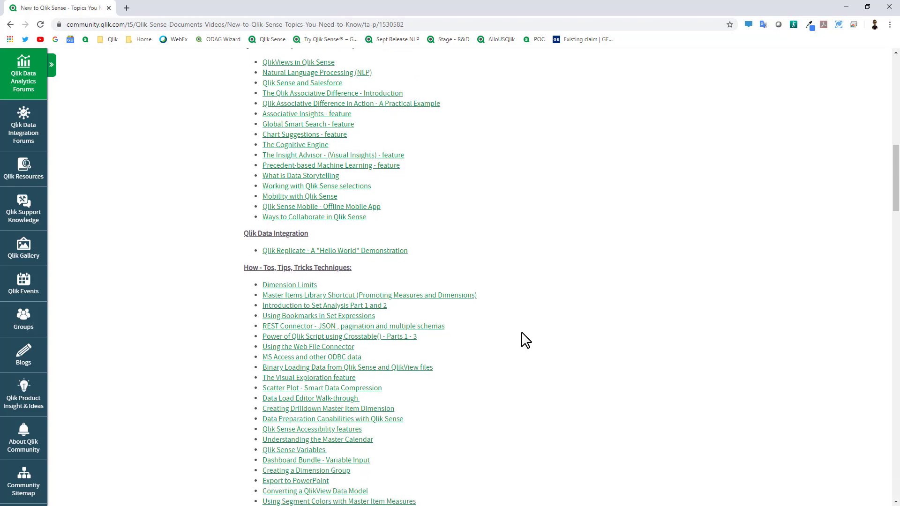
scroll(524, 339, "up", 12)
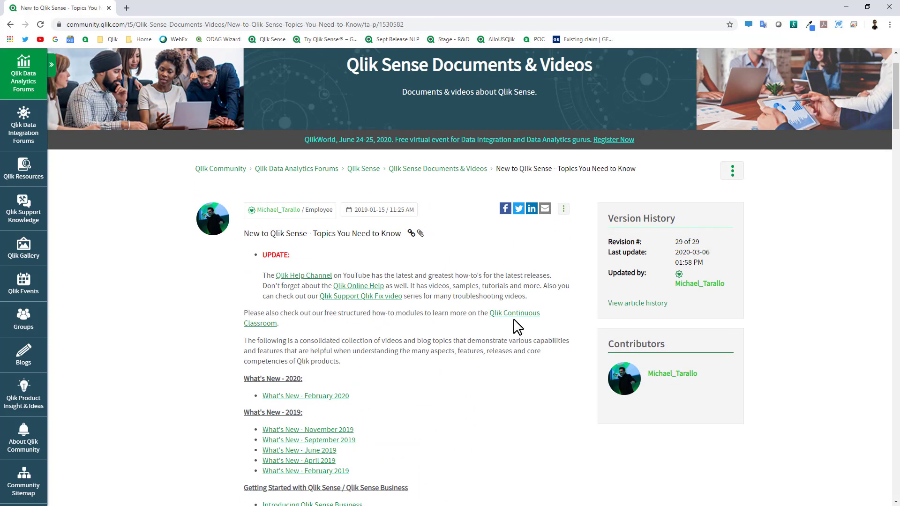
Step: Open the Qlik Design Blog from Blogs and read its latest post on the Do More with Qlik webinars
left_click(27, 358)
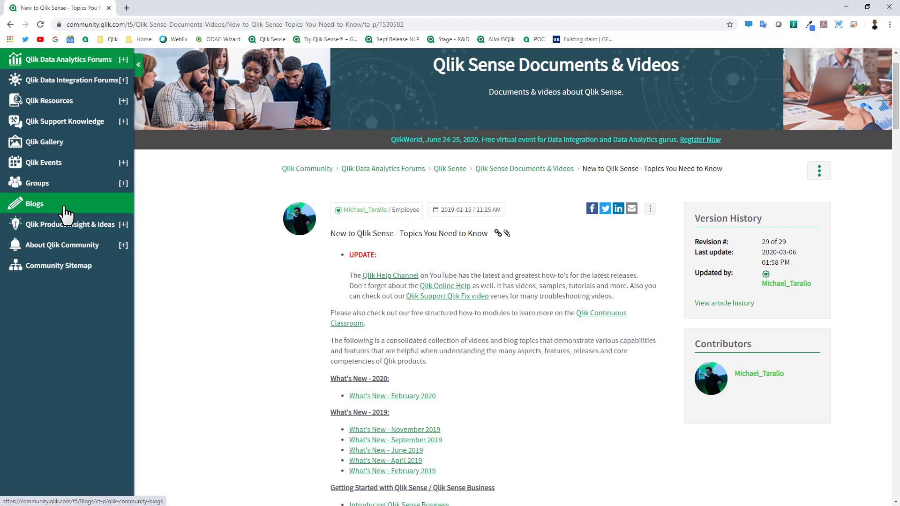
left_click(66, 214)
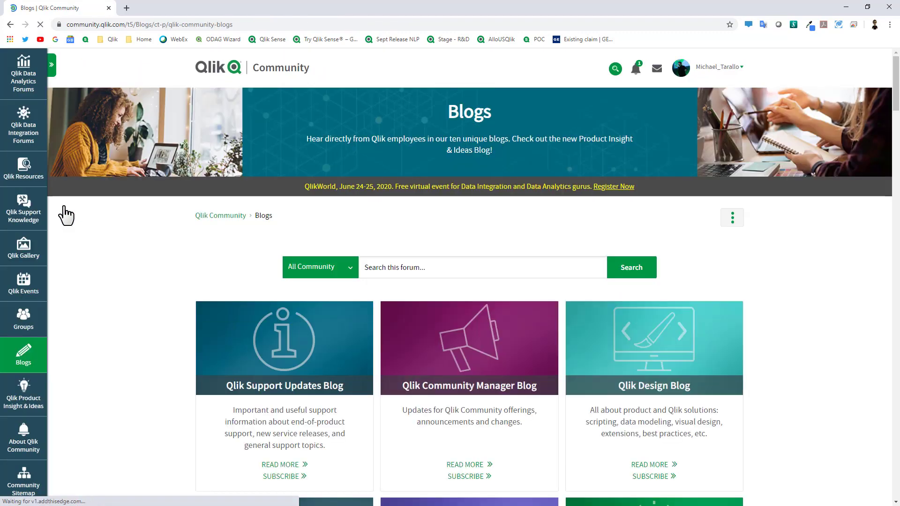
left_click(653, 396)
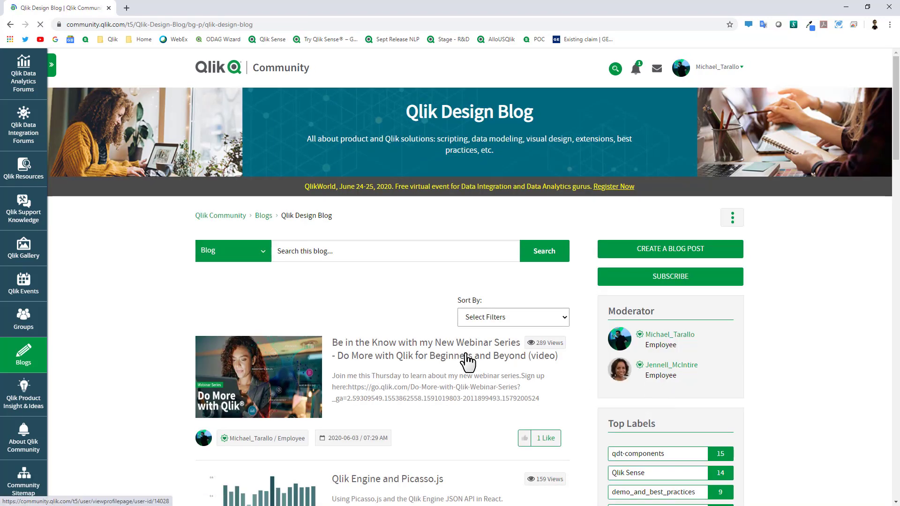
left_click(426, 350)
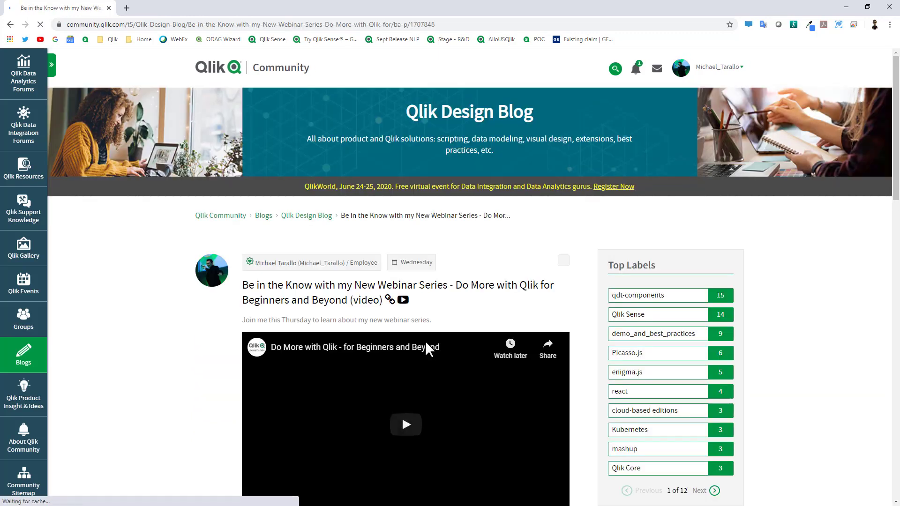
scroll(423, 349, "down", 2)
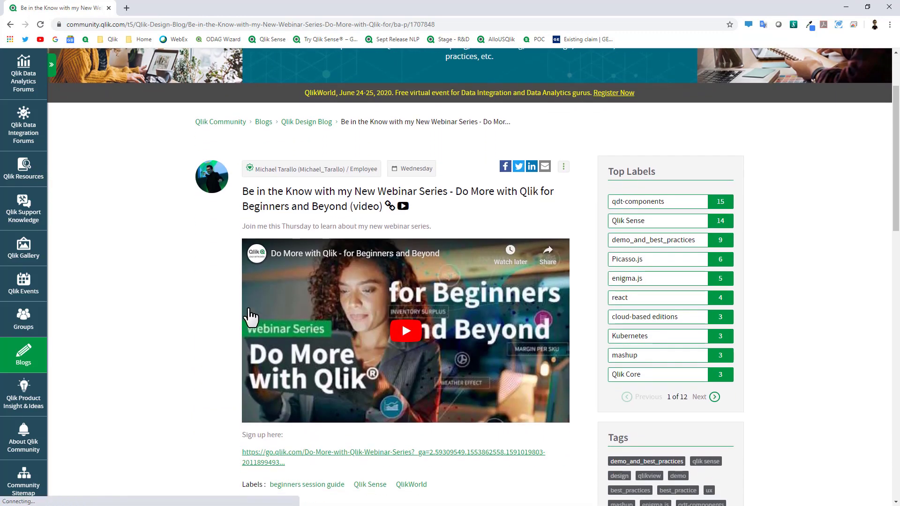